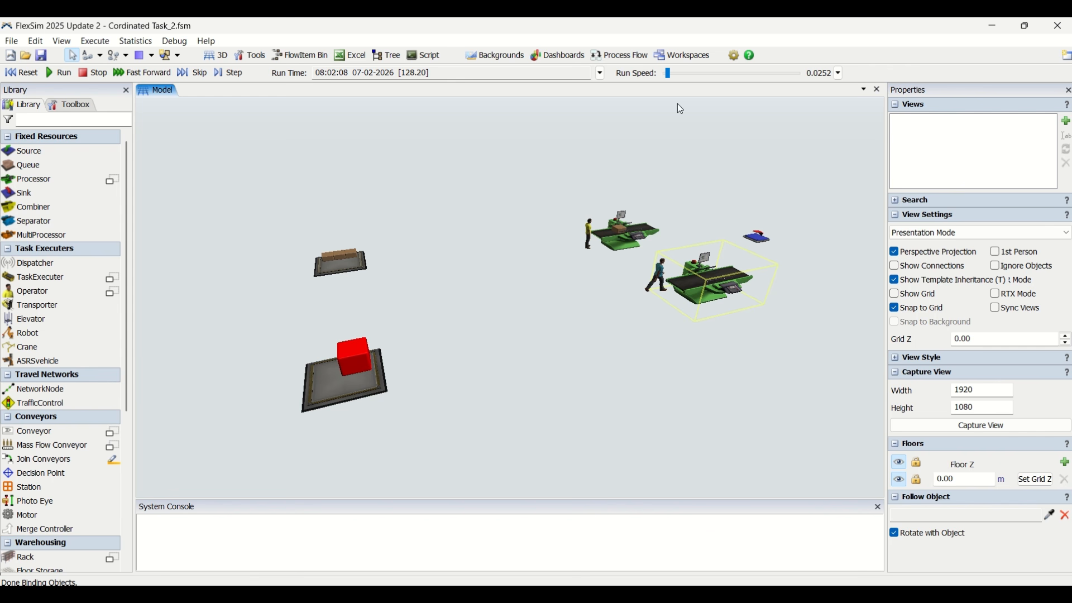
Watch the operators move the boxes while varying the simulation run speed between about 0.27 and 2.05
drag(667, 75, 669, 75)
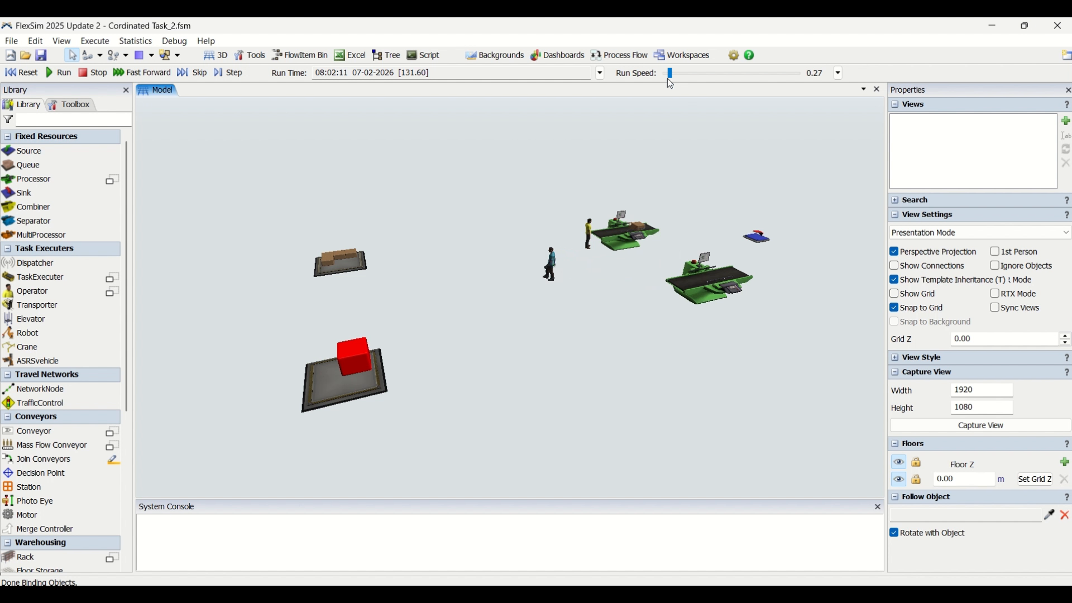
drag(670, 73, 673, 75)
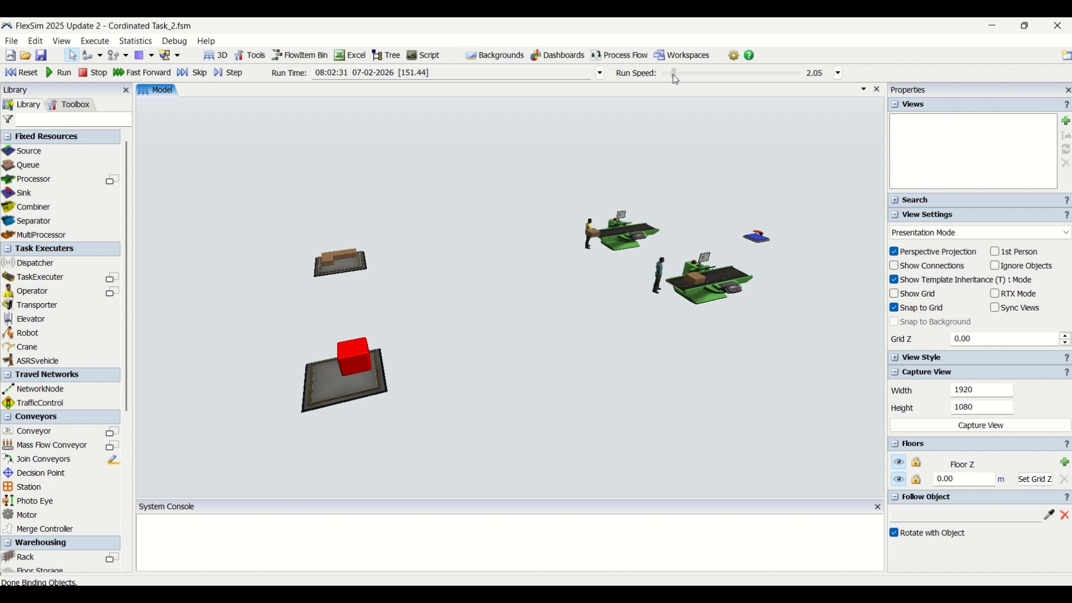
drag(672, 75, 671, 74)
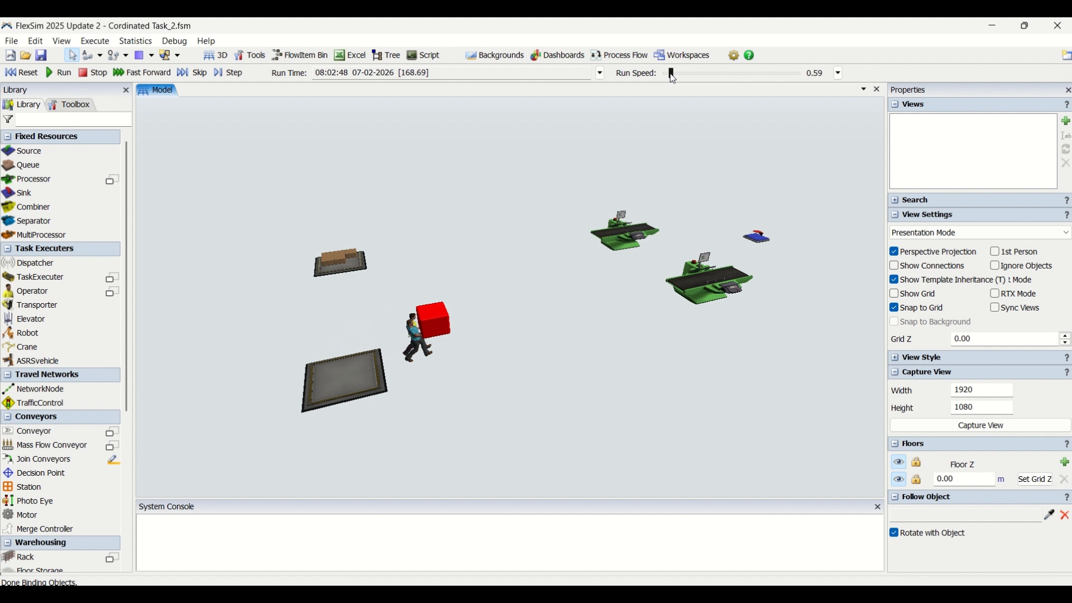
drag(672, 78, 671, 75)
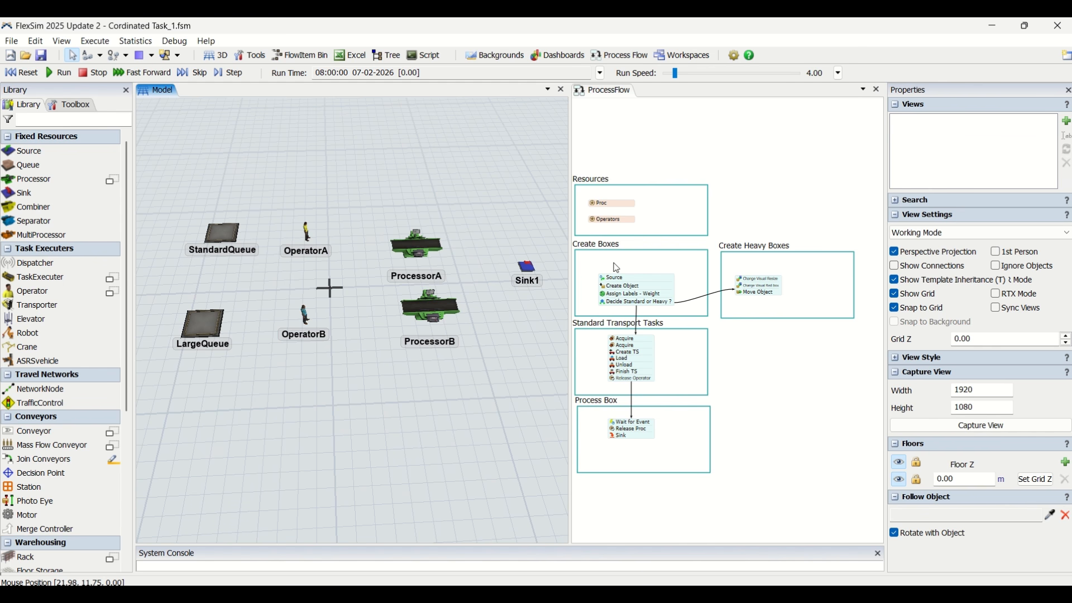
Add a Process shape container below Create Heavy Boxes in the process flow and title it "Heavy Transport Task"
double_click(744, 350)
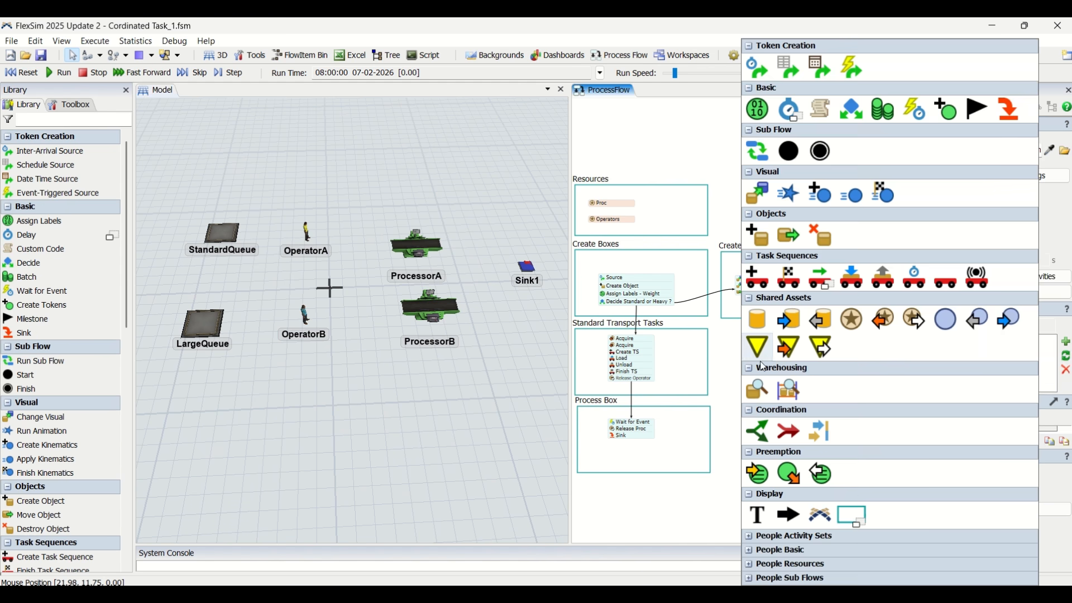
click(850, 516)
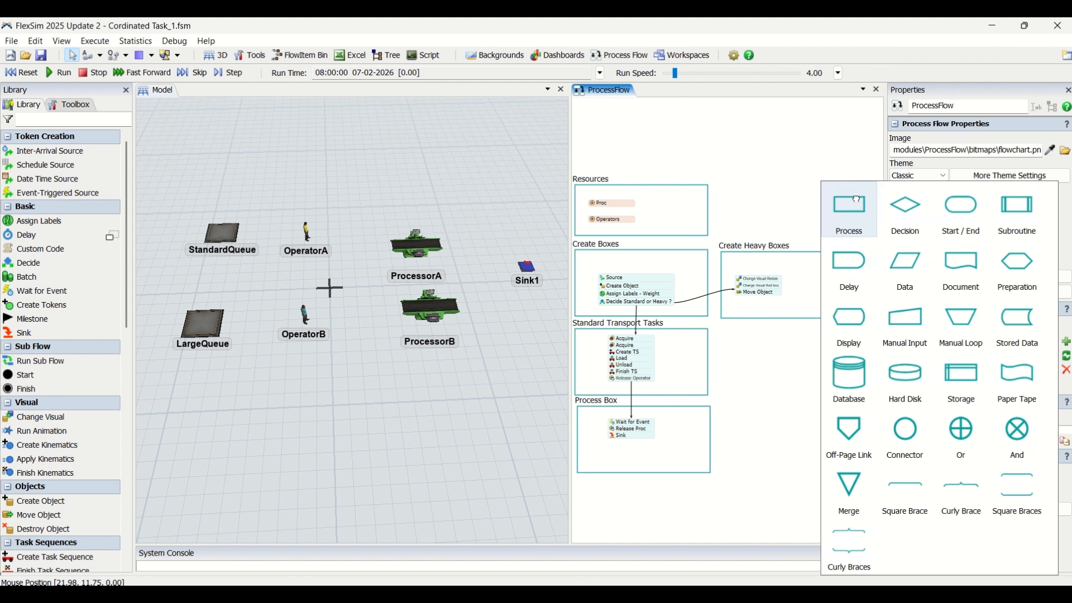
click(852, 212)
drag(808, 348, 787, 333)
double_click(741, 328)
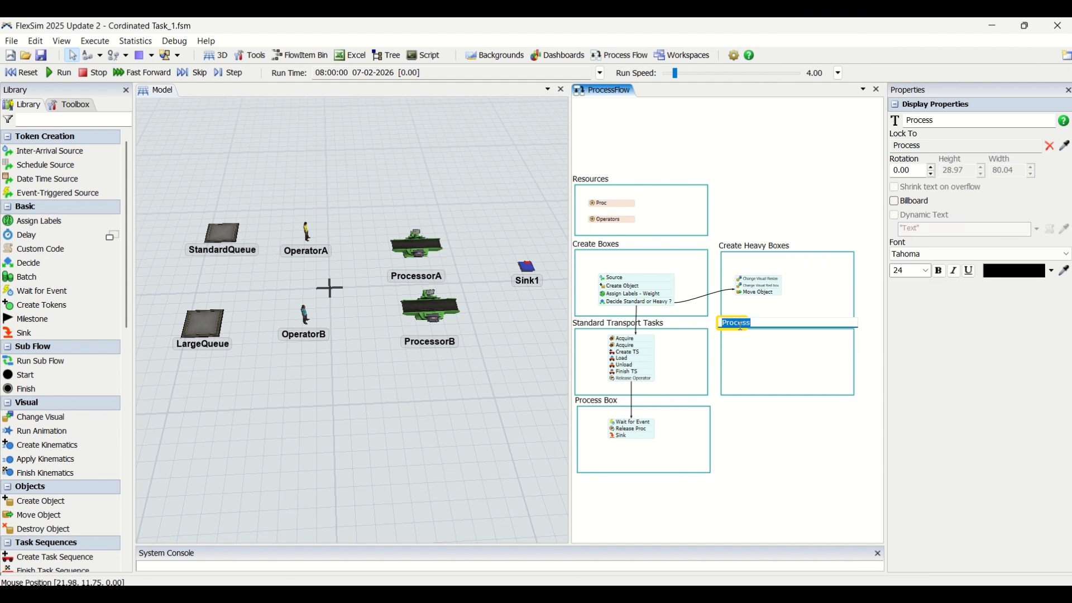
text(Heavy Transport Task)
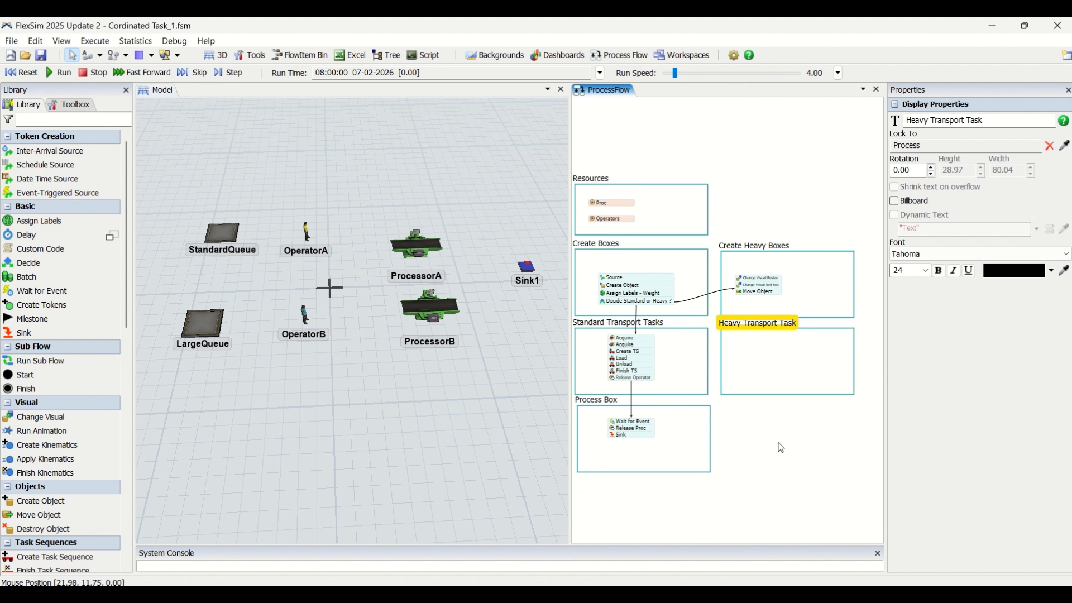
Stretch the Heavy Transport Task container downward to a height of about 892
drag(777, 445, 642, 385)
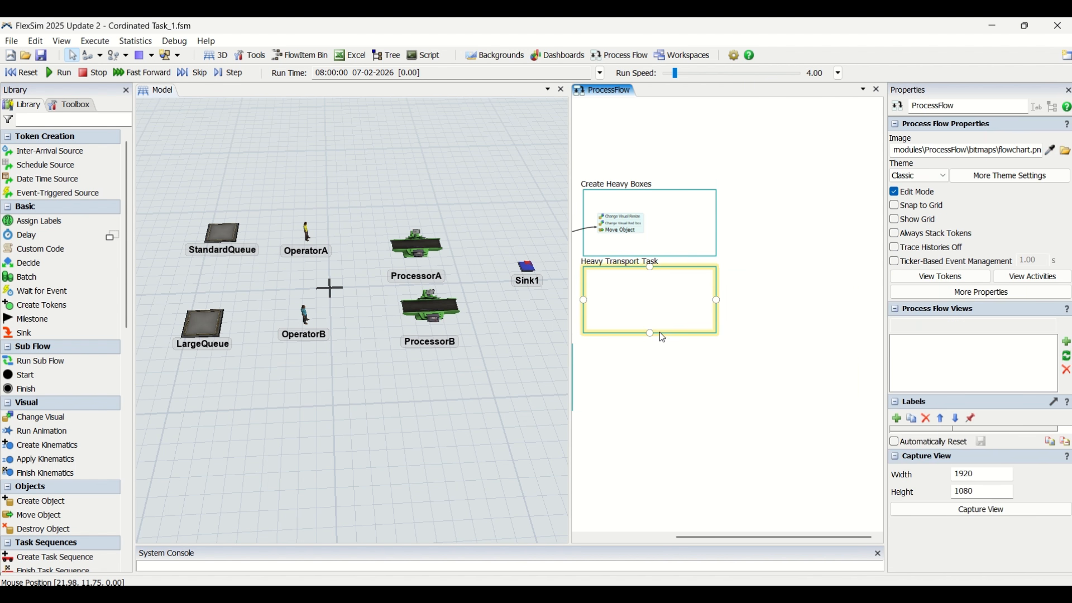
click(651, 334)
drag(650, 332, 627, 561)
scroll(770, 392, down, 2)
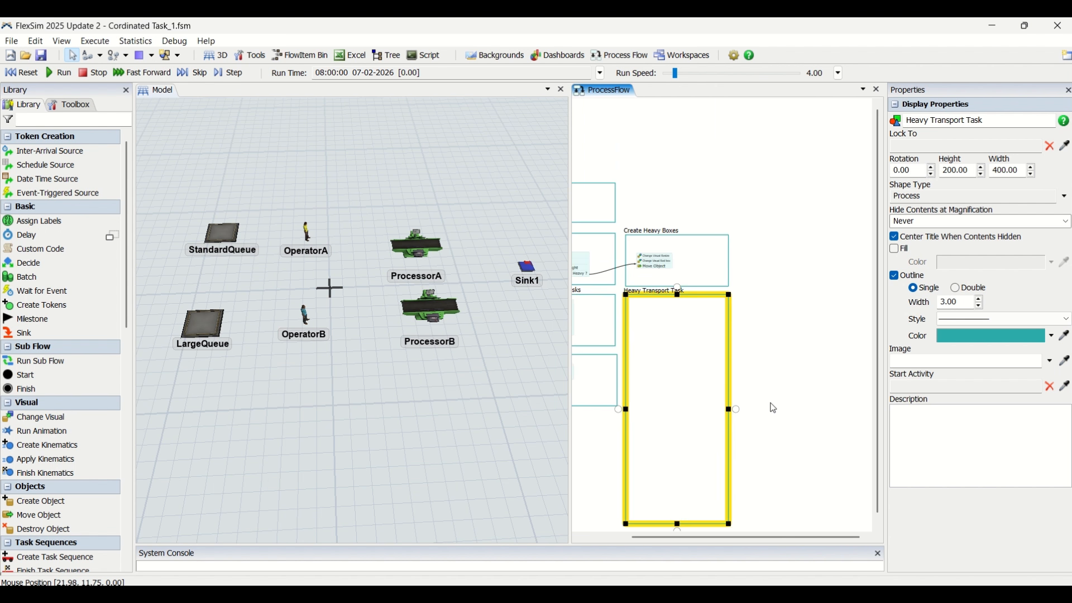
drag(770, 404, 765, 332)
click(750, 261)
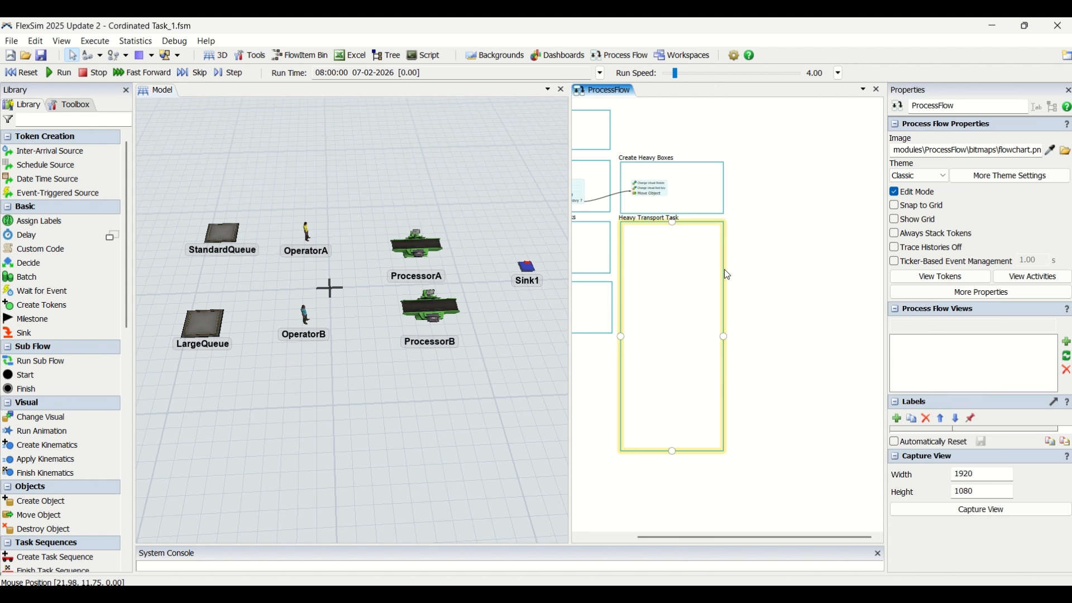
Duplicate the Heavy Transport Task container and place the copy beside the original, with their upper edges roughly level
click(724, 270)
key(ctrl+c)
click(756, 263)
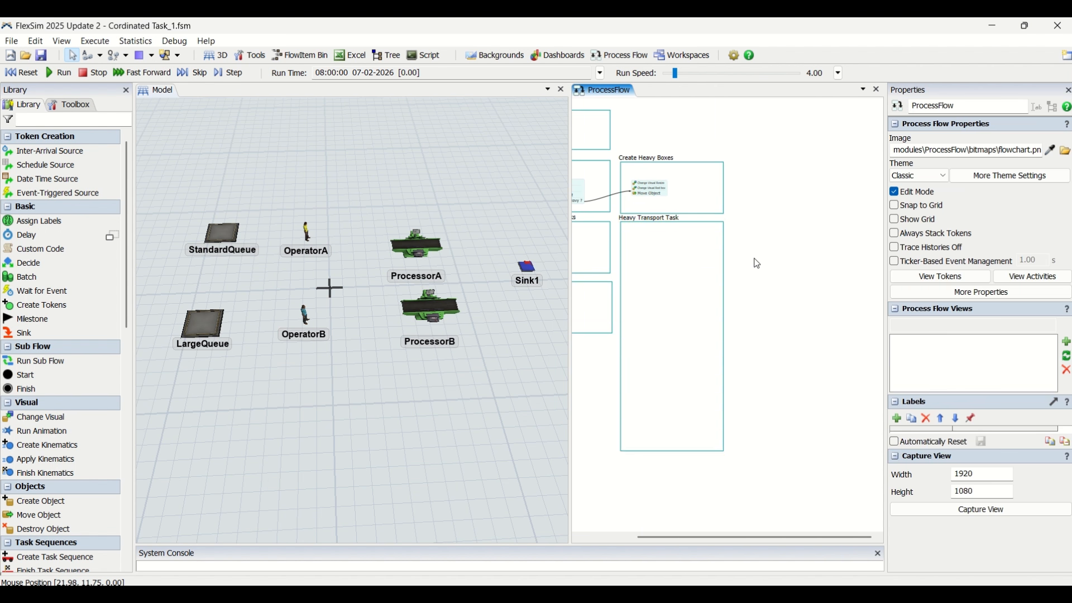
key(ctrl+v)
drag(770, 268, 755, 235)
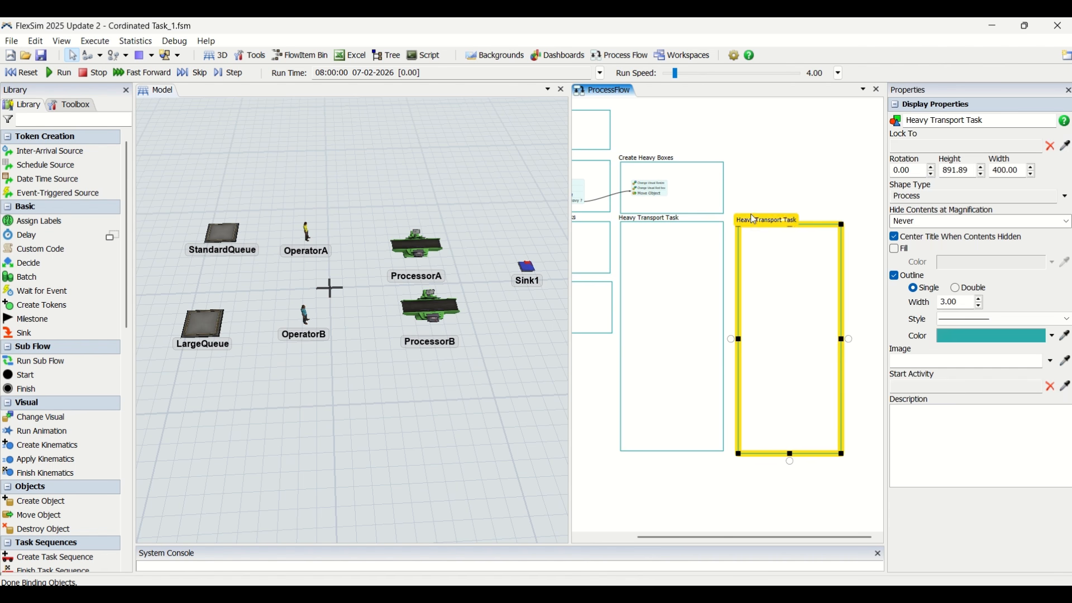
Rename the copied container "Secondary Transport Task"
double_click(755, 226)
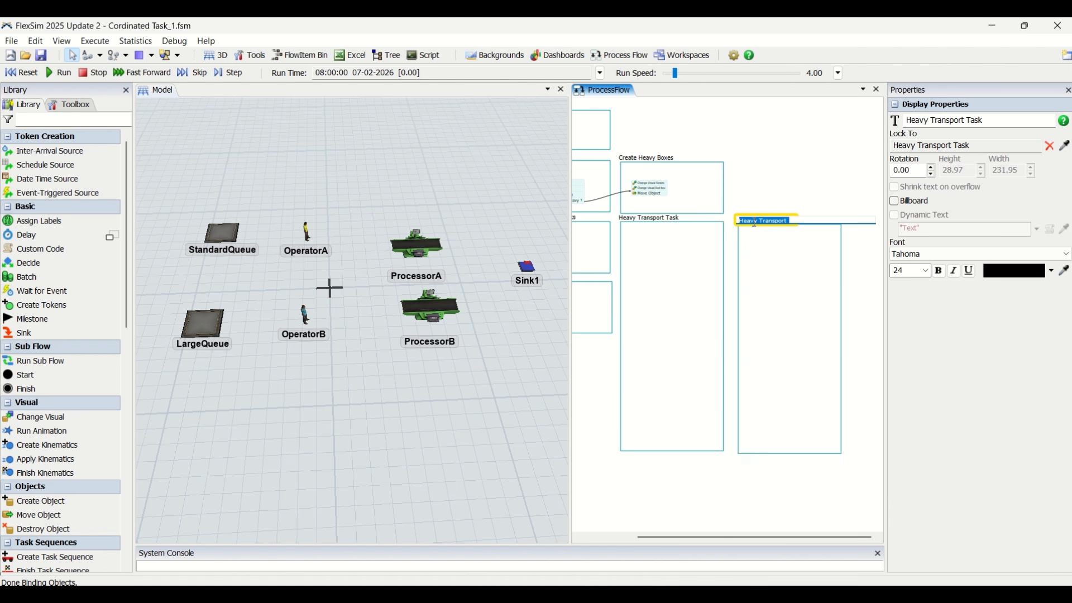
text(Secondary Transpor)
click(777, 174)
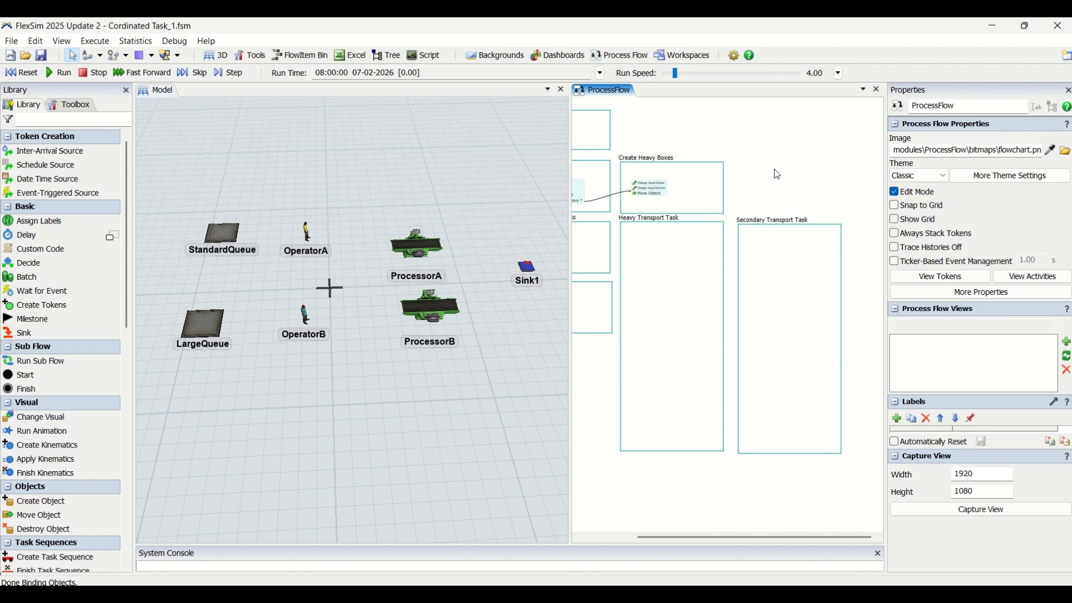
Add an Acquire activity near the upper edge of the Heavy Transport Task container
scroll(705, 214, up, 3)
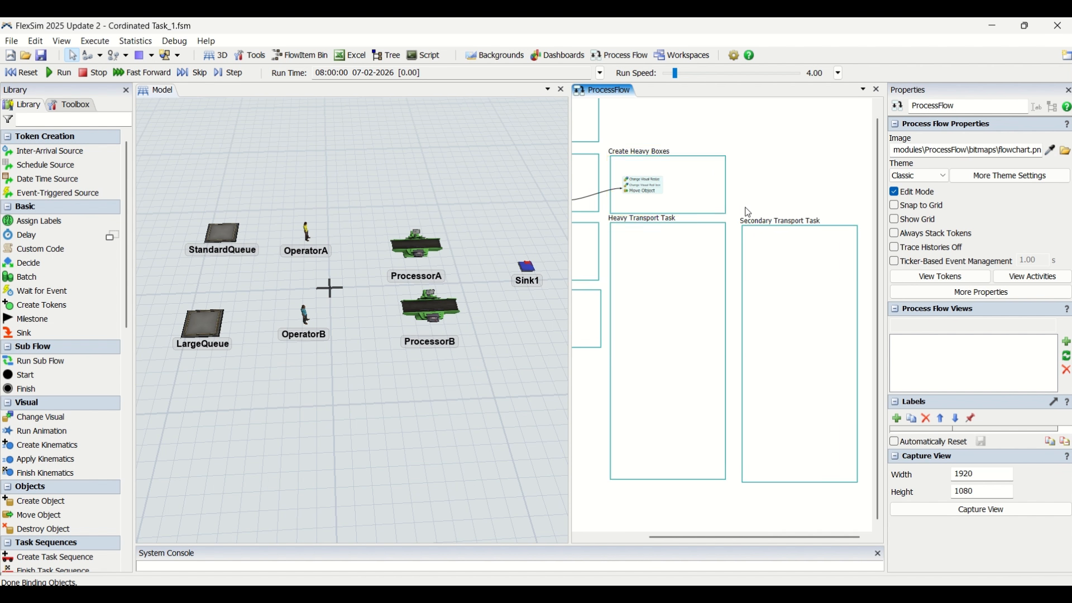
scroll(749, 212, down, 4)
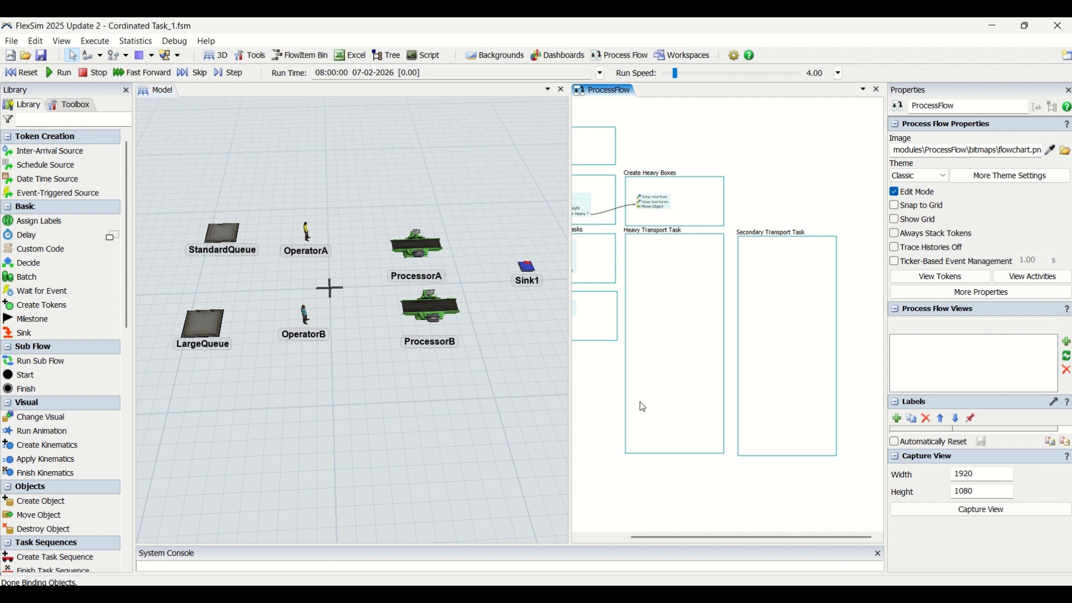
double_click(639, 254)
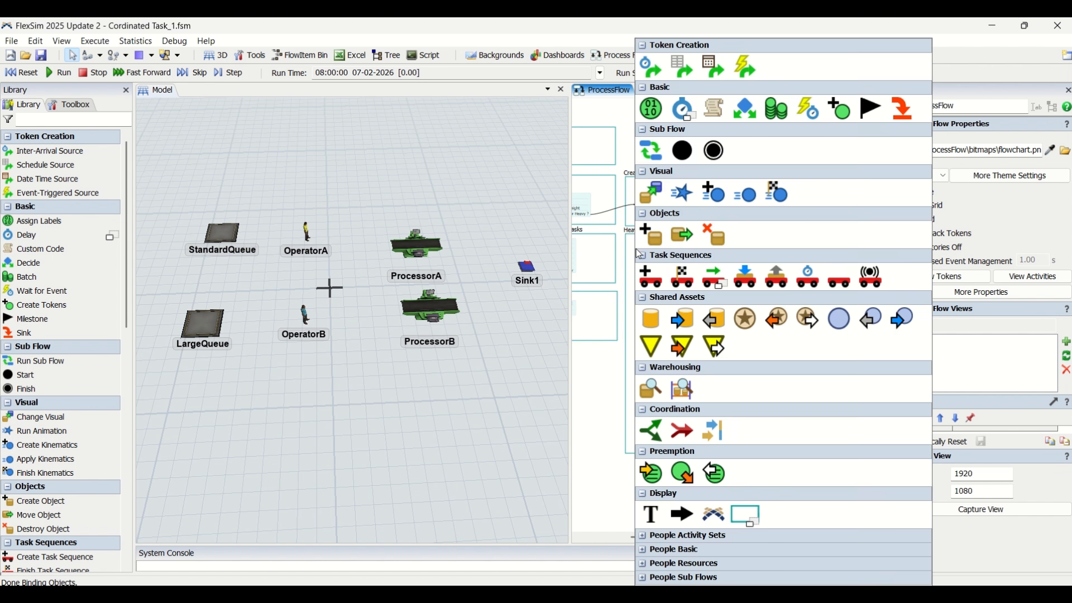
click(781, 320)
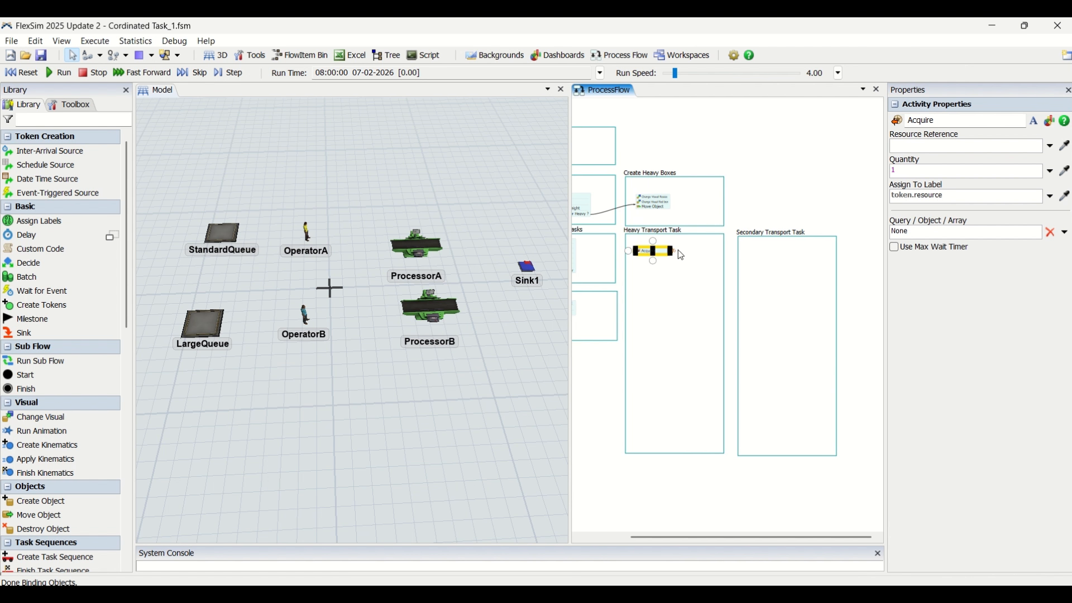
drag(671, 253, 666, 254)
click(669, 264)
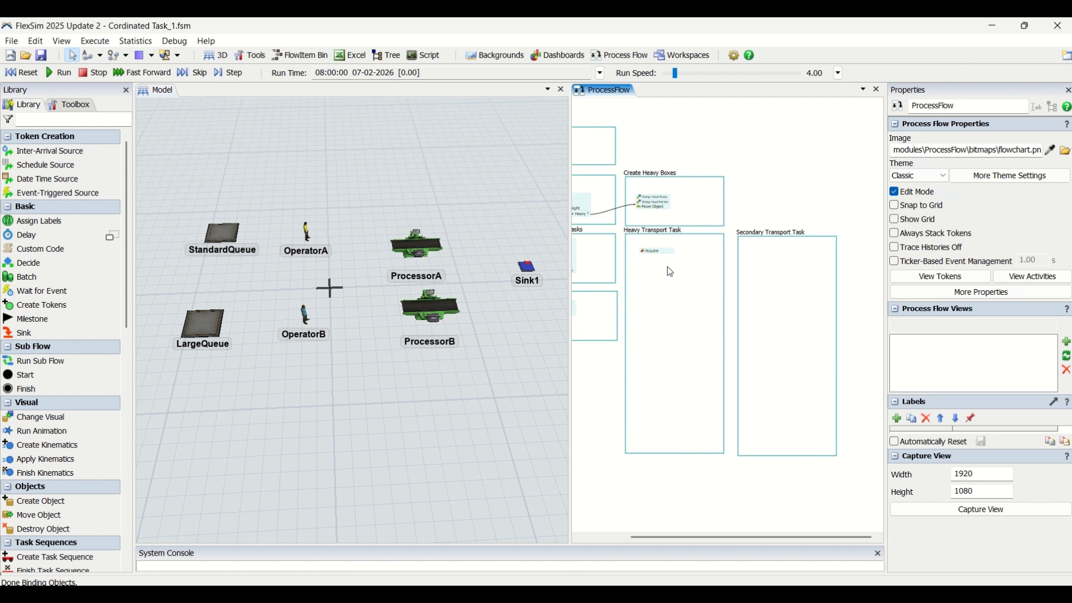
Add a Split activity and attach it directly below Acquire in the Heavy Transport Task container
double_click(667, 267)
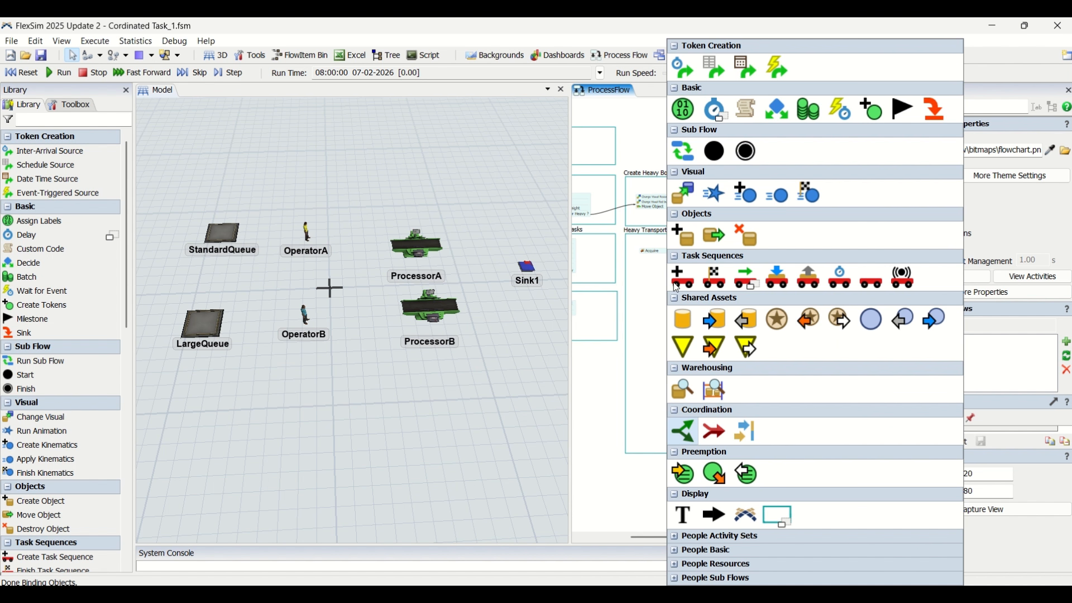
click(682, 431)
scroll(678, 278, up, 4)
scroll(682, 274, down, 1)
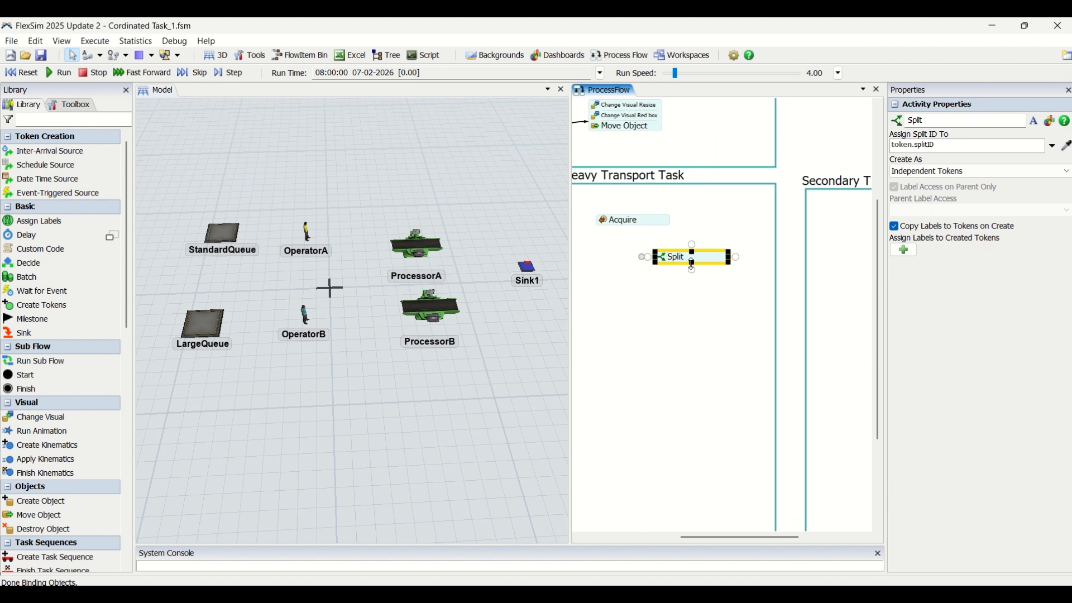
drag(708, 259, 650, 230)
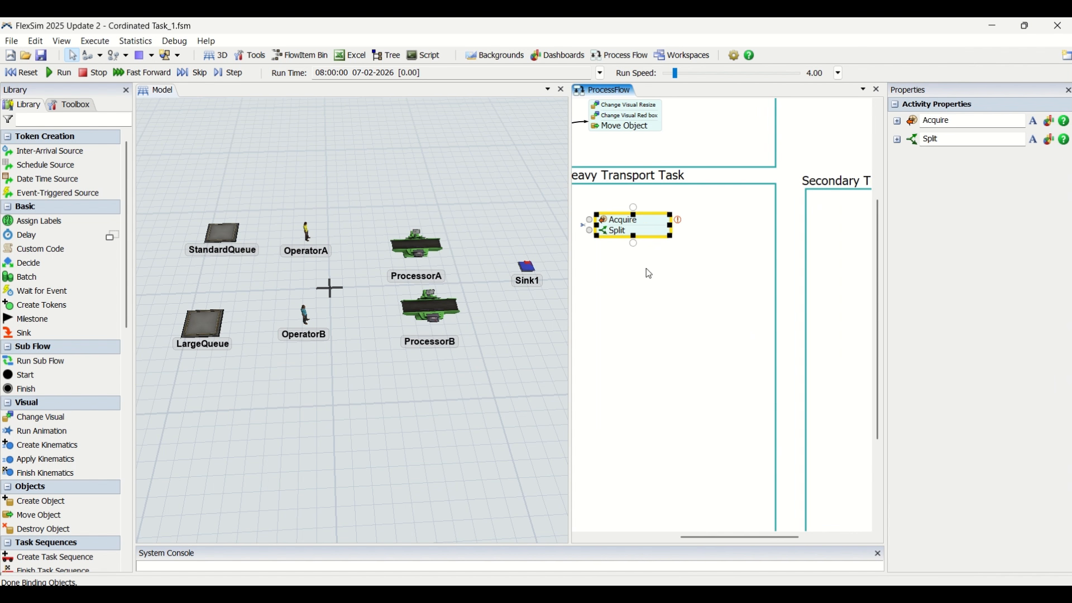
Add a second, separate Acquire activity and align it beneath the Acquire and Split block
double_click(642, 314)
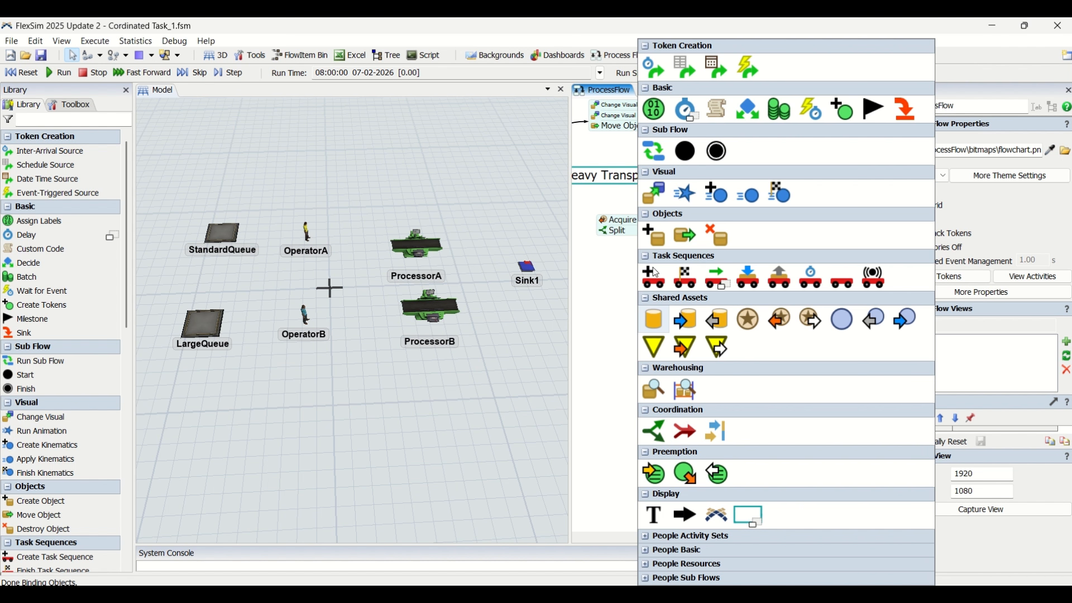
click(776, 321)
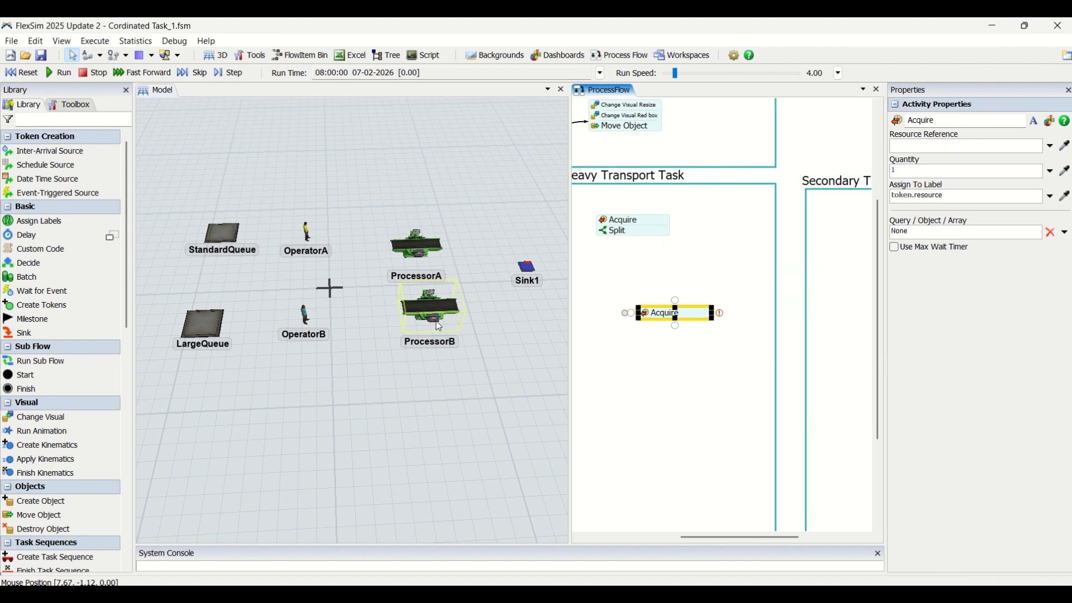
drag(685, 314, 654, 282)
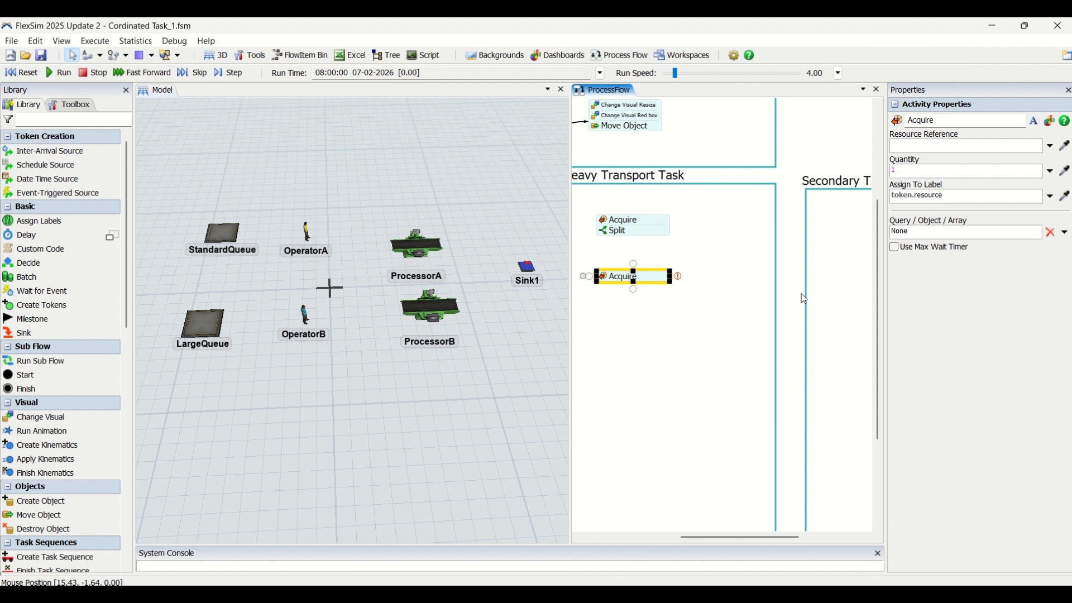
Add a Create TS activity and a Travel To Object activity, stacking both in that order under the second Acquire
double_click(826, 274)
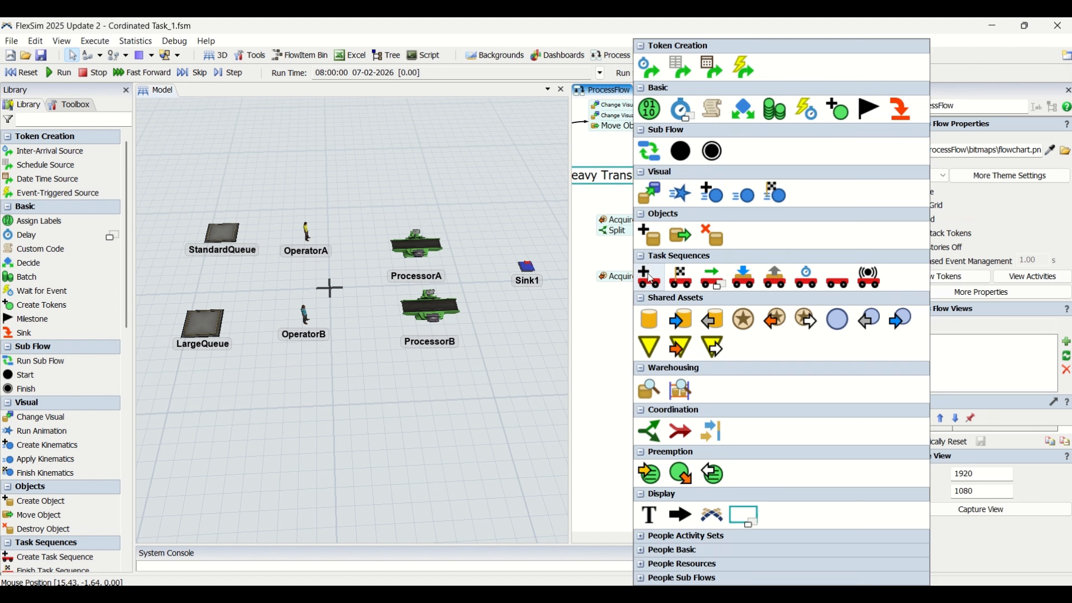
click(651, 277)
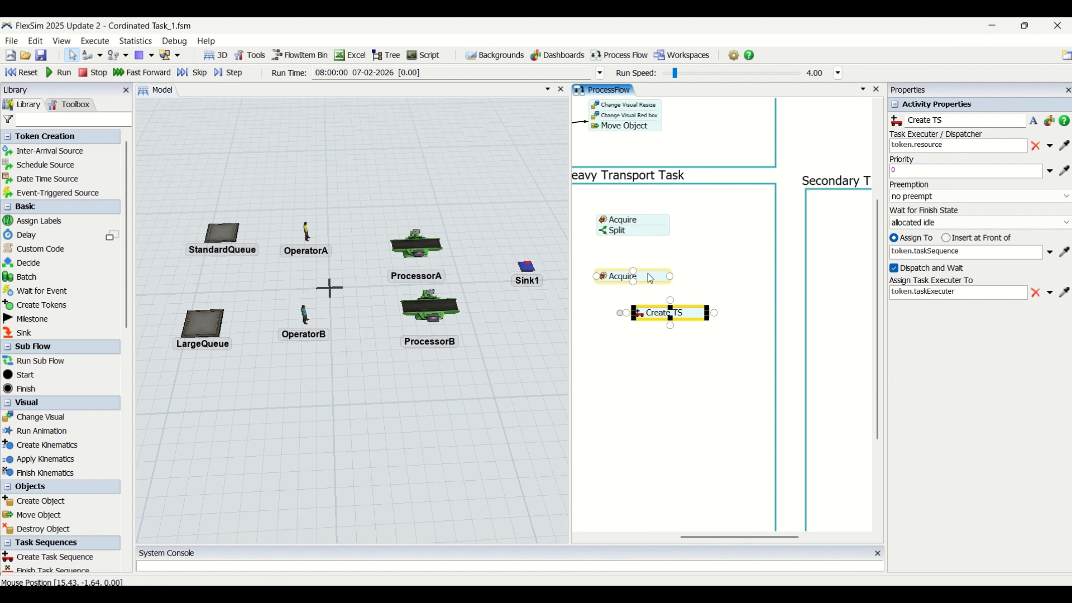
double_click(628, 360)
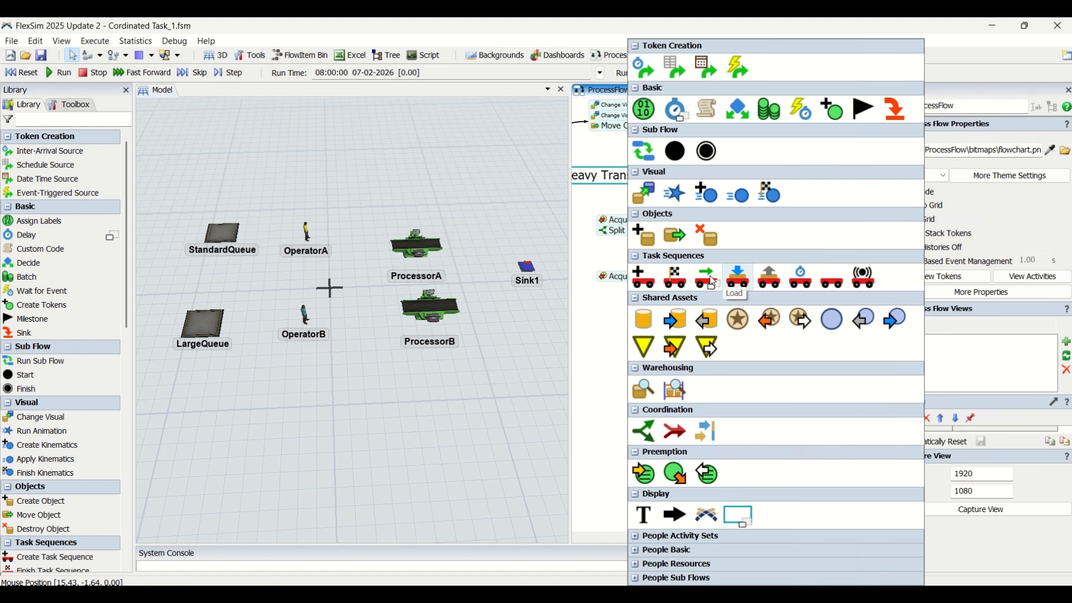
click(706, 277)
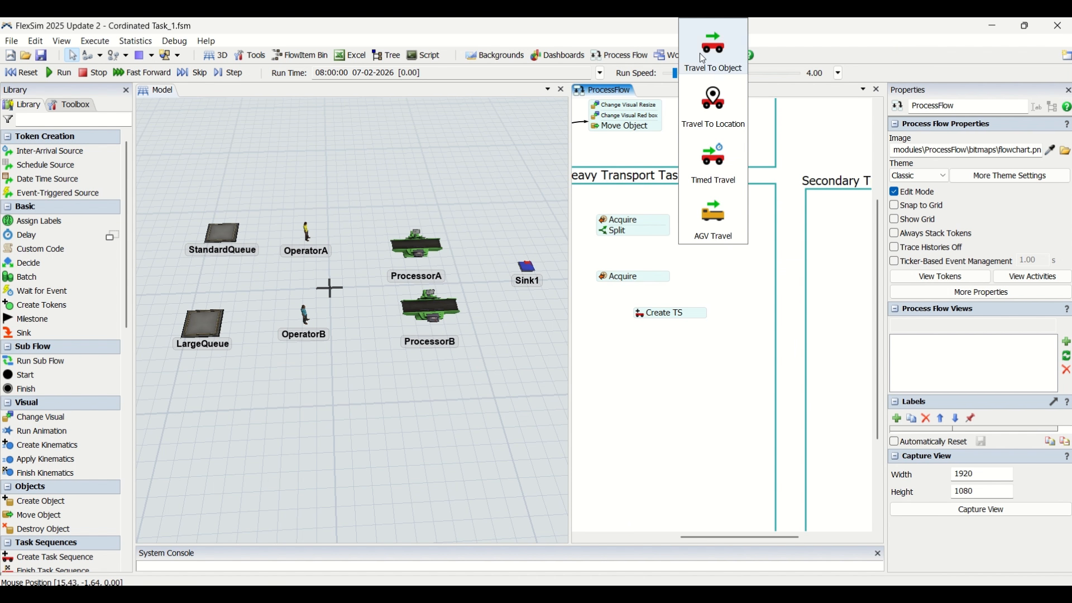
click(699, 54)
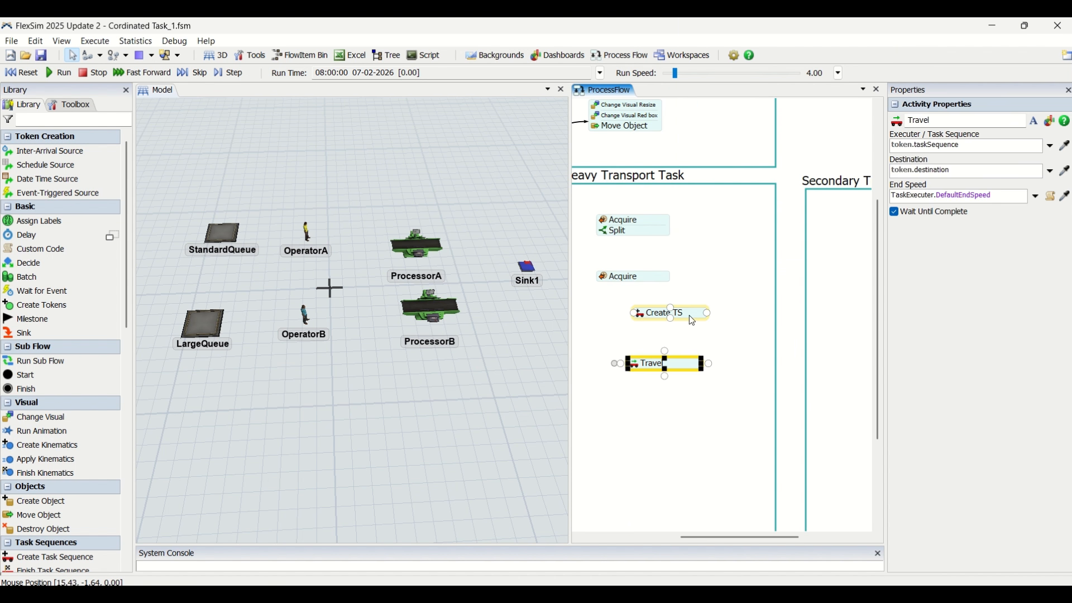
drag(670, 307, 628, 283)
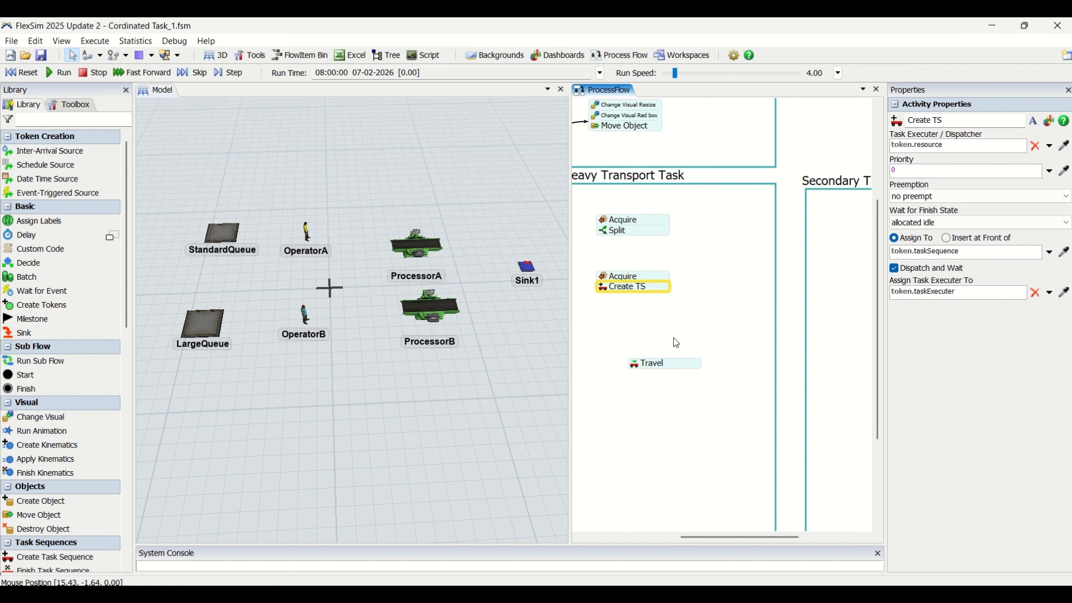
drag(688, 364, 664, 306)
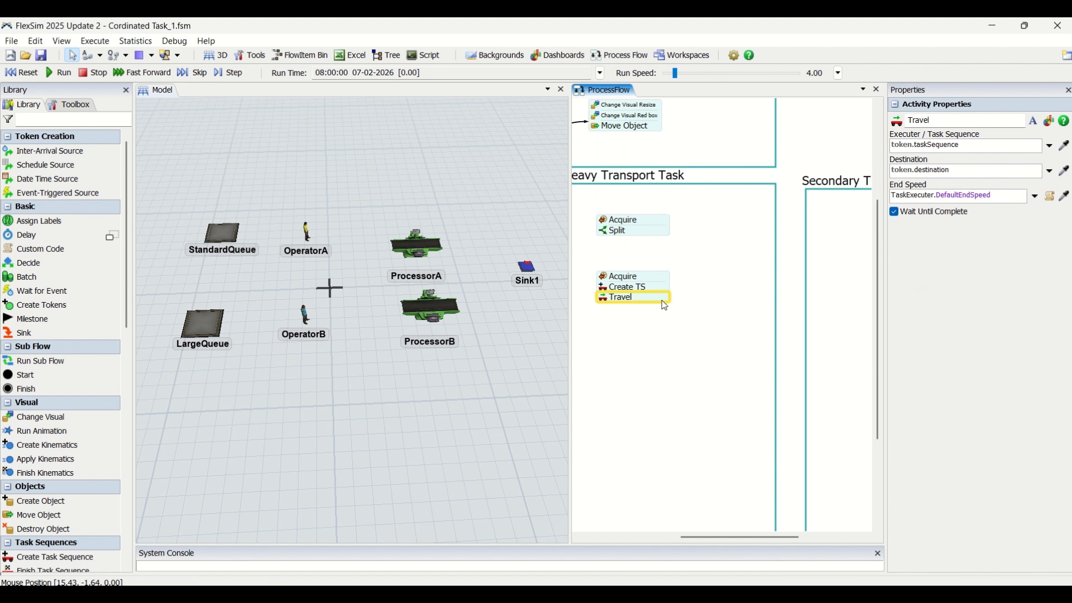
click(673, 361)
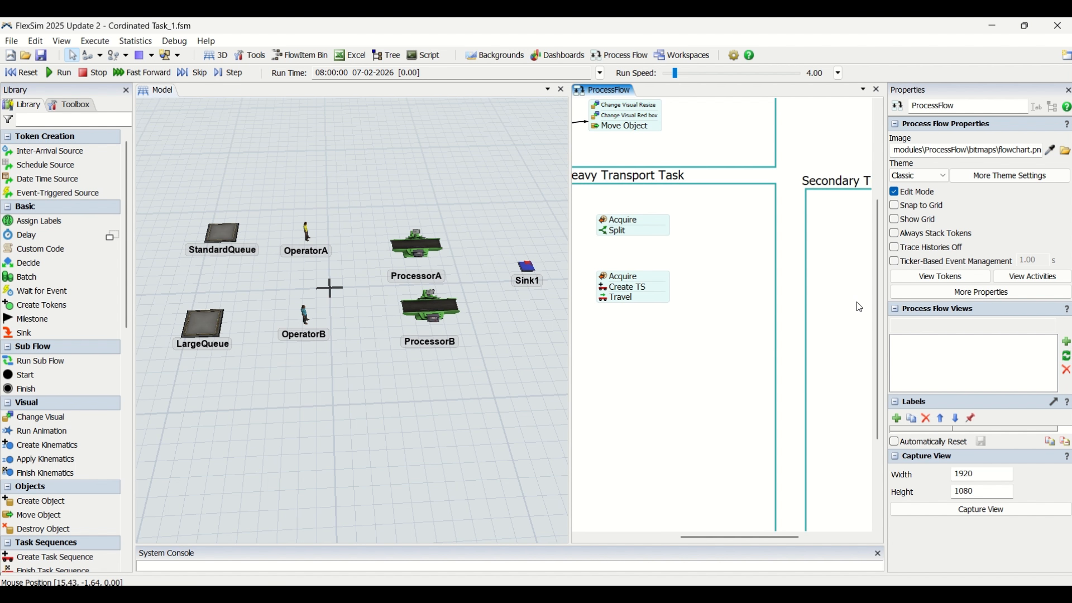
Add a Synchronize activity below the Acquire, Create TS and Travel block, and a separate Load activity beneath it, aligned in the same column
double_click(639, 361)
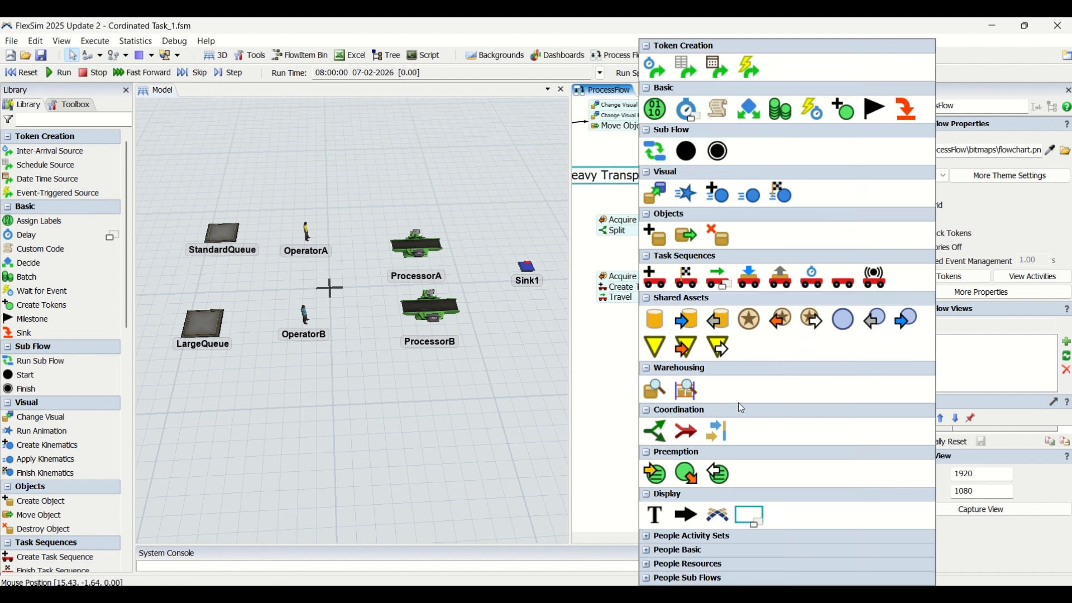
click(722, 433)
drag(703, 364, 666, 326)
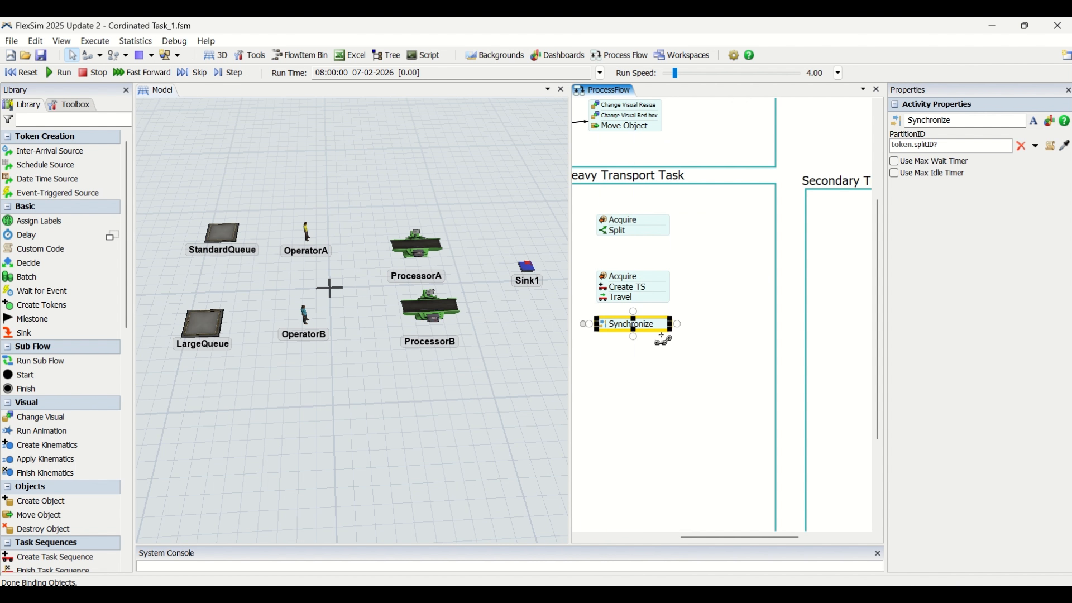
double_click(649, 365)
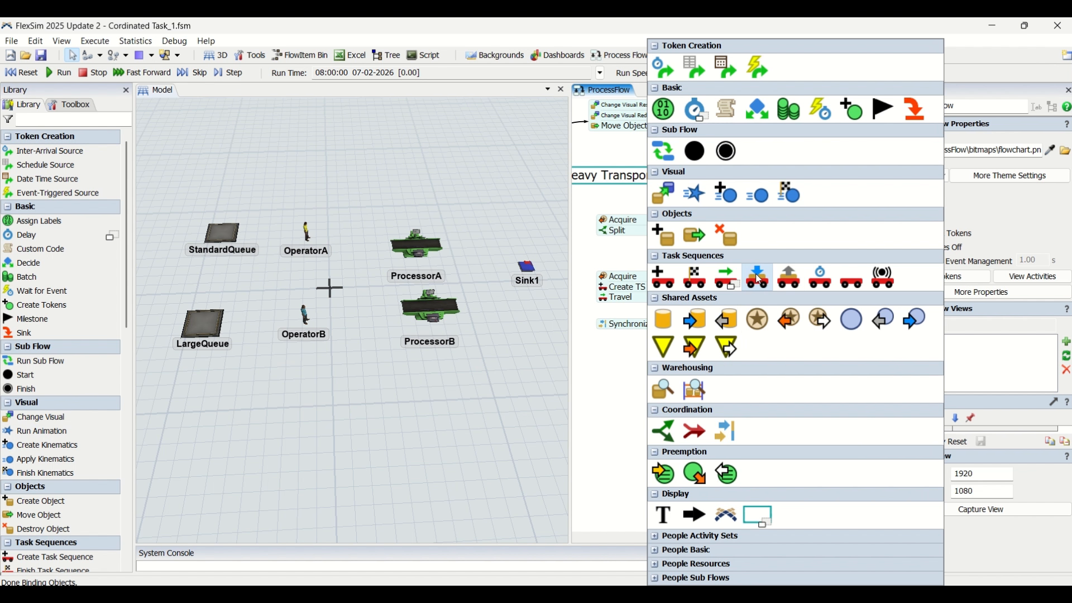
drag(760, 277, 668, 360)
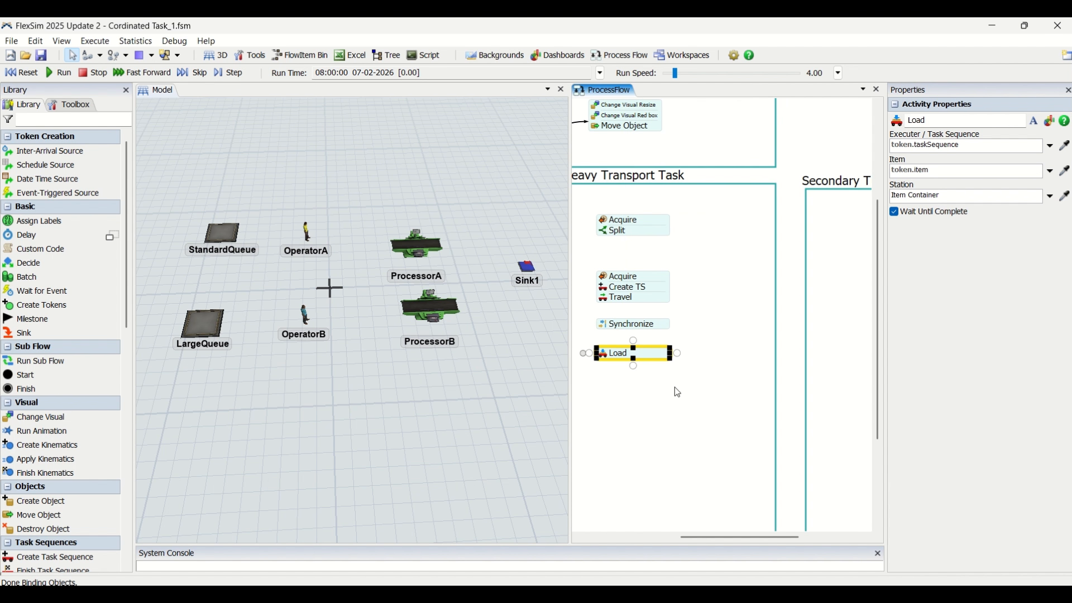
Add a second Synchronize activity beneath Load and a separate Travel To Object activity below it, both aligned with the column
drag(676, 426, 684, 350)
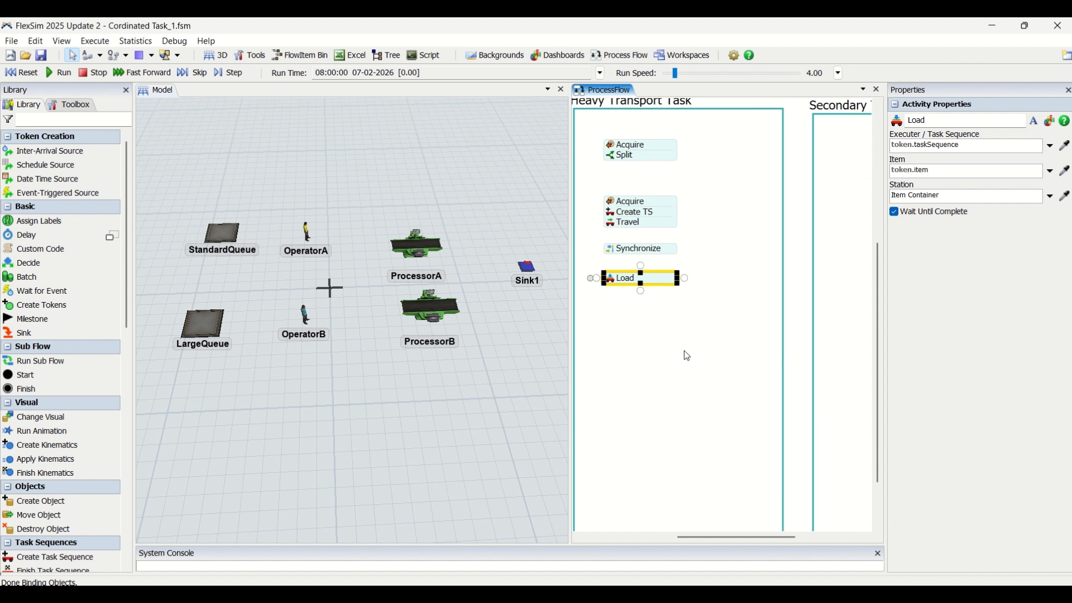
double_click(685, 351)
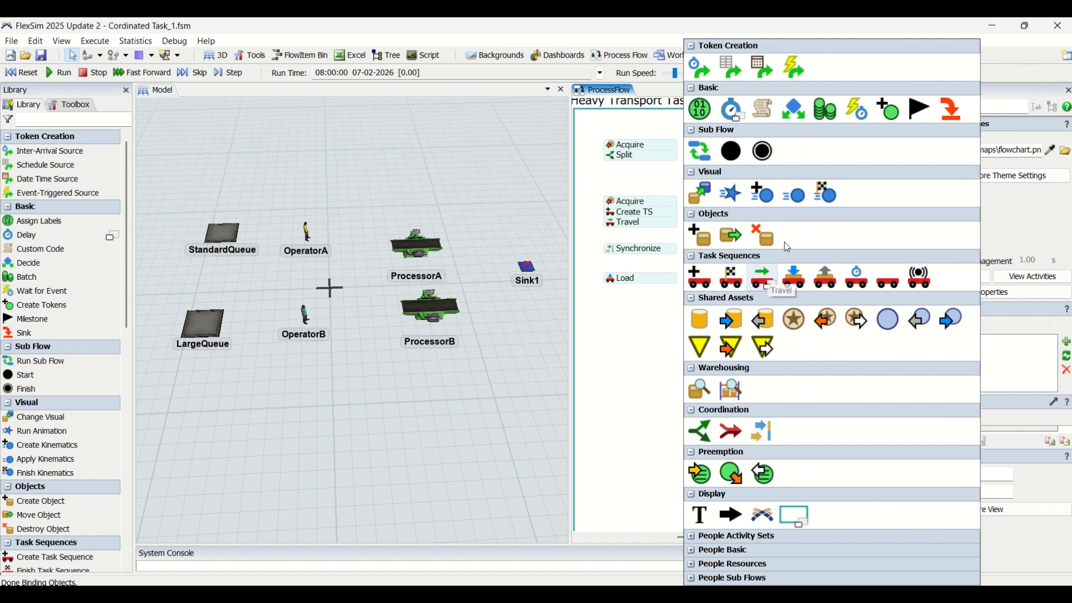
click(764, 430)
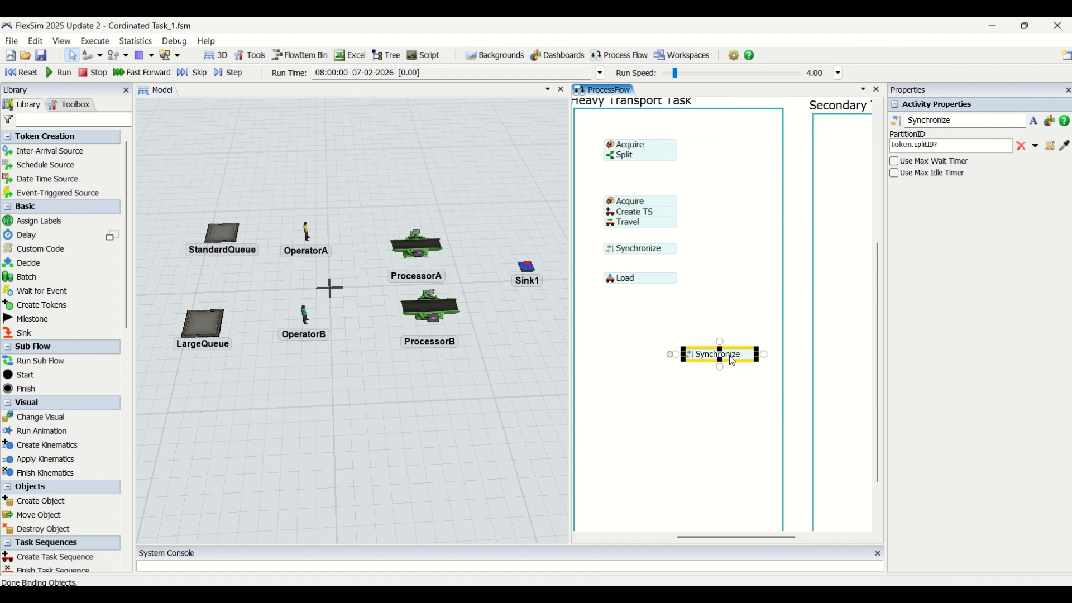
drag(740, 361, 668, 315)
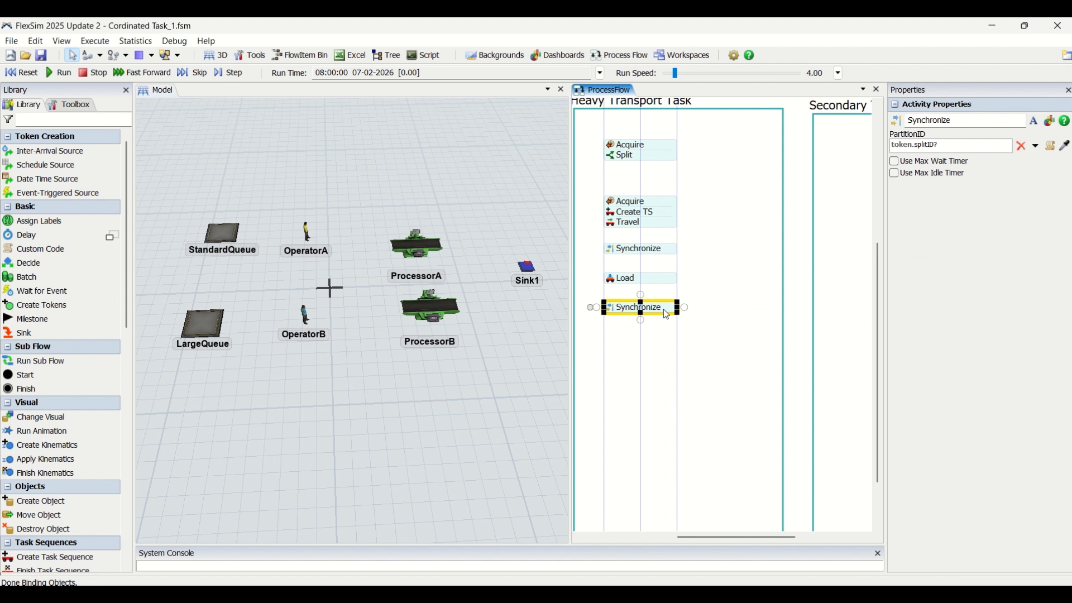
double_click(686, 389)
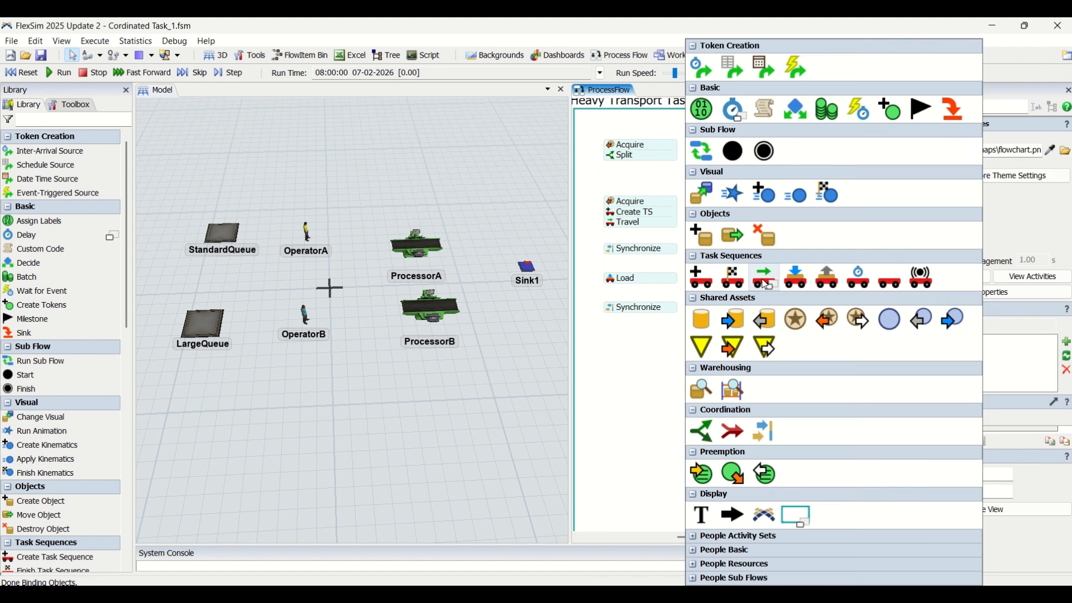
click(763, 274)
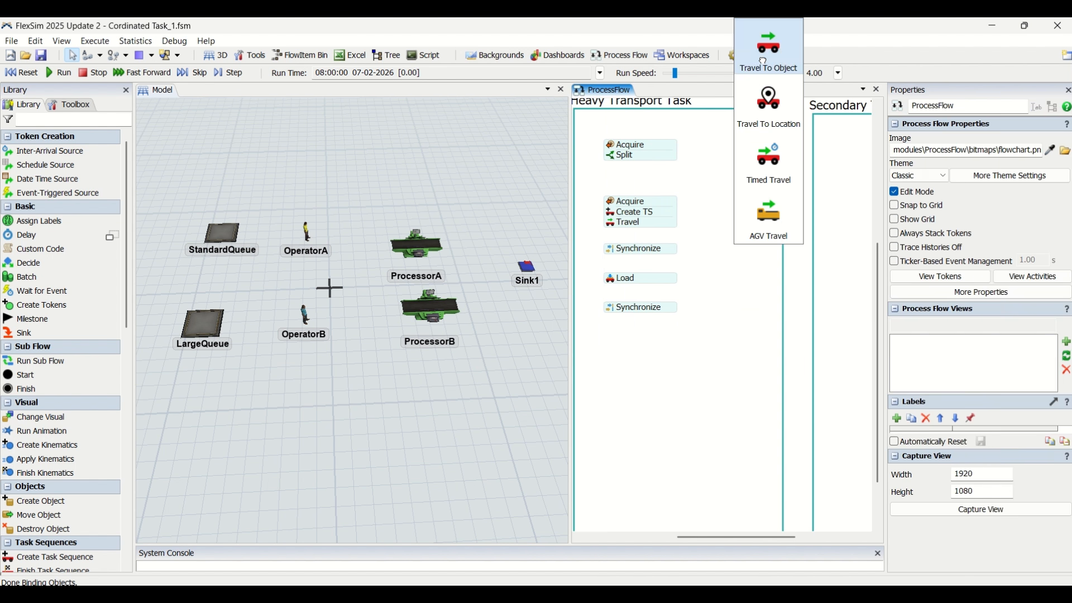
click(763, 60)
drag(744, 399, 658, 336)
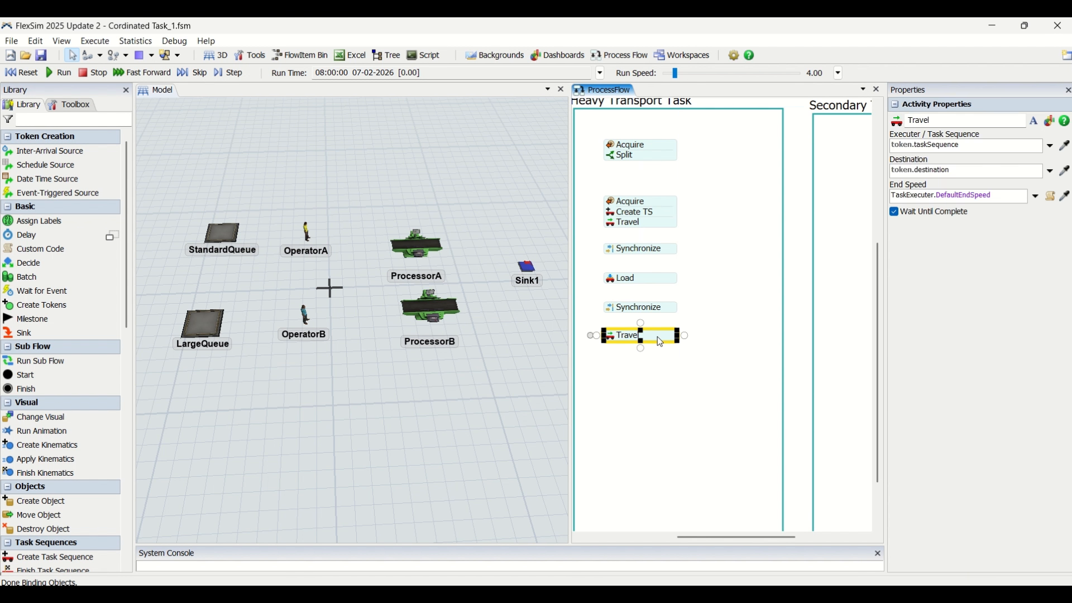
Add a third Synchronize activity beneath the lower Travel and a separate Unload activity below it, both aligned with the column
click(686, 407)
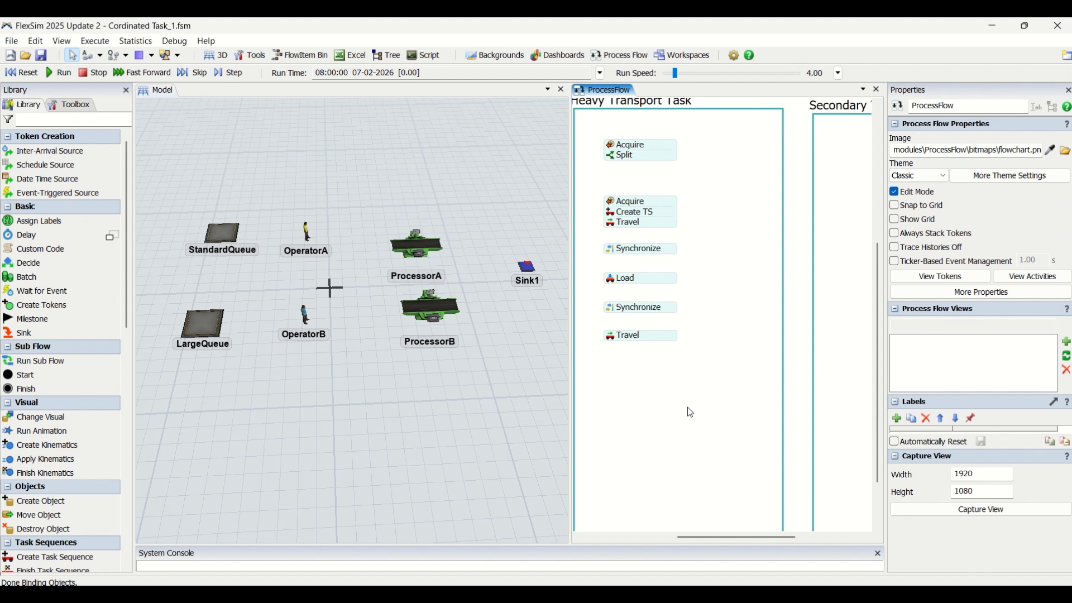
double_click(687, 407)
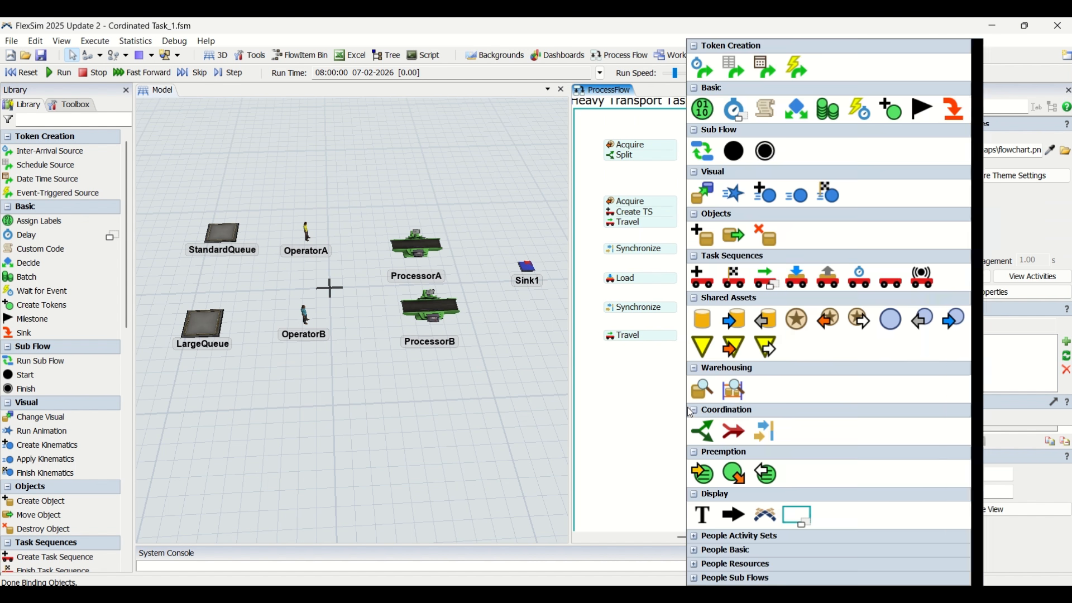
click(761, 426)
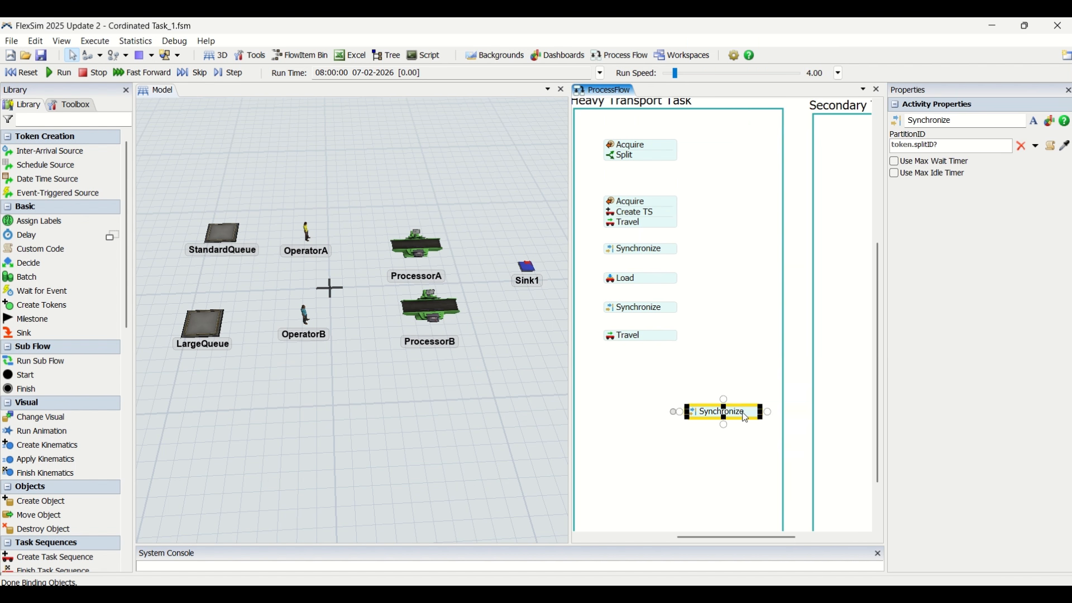
drag(746, 419, 656, 371)
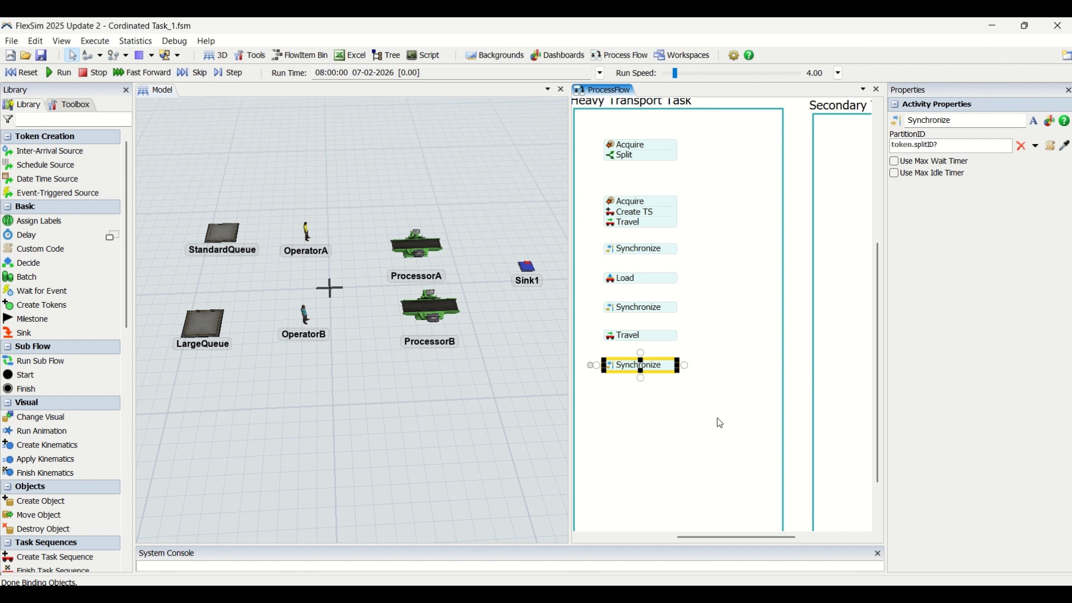
double_click(709, 384)
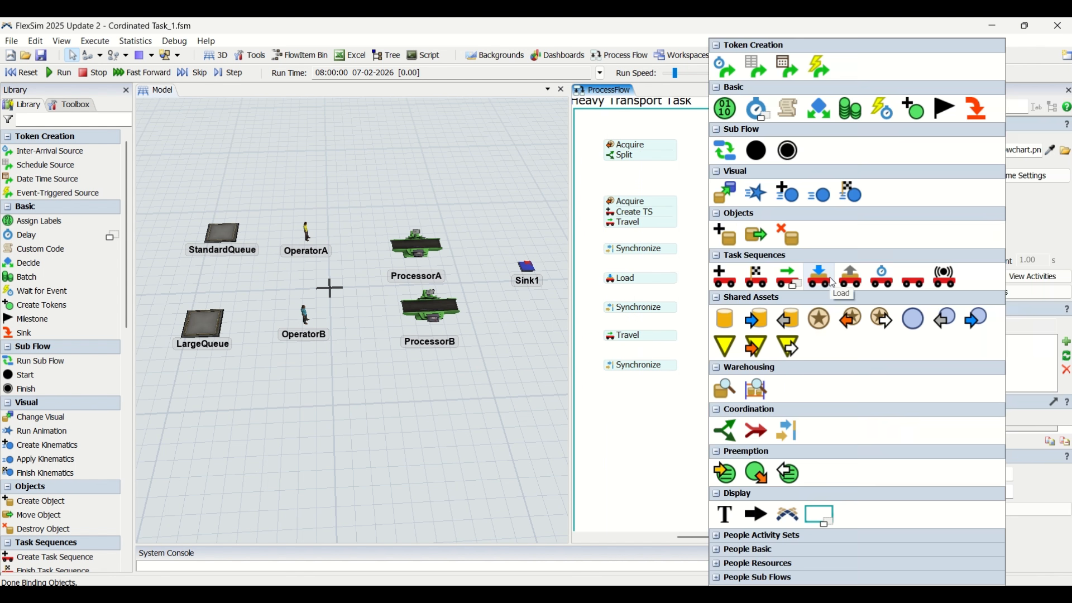
click(848, 280)
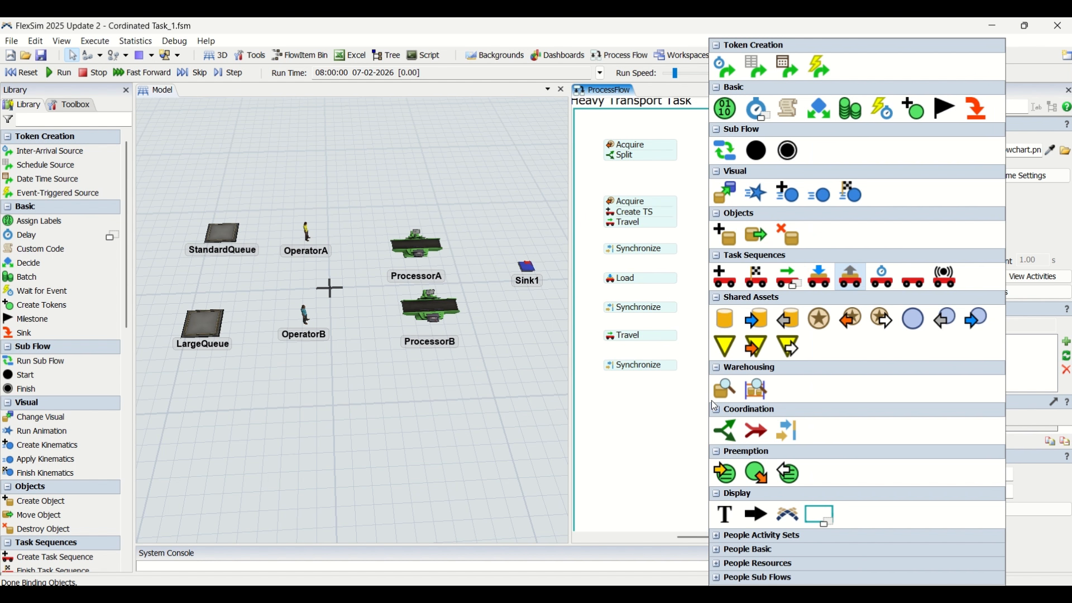
drag(765, 391, 663, 402)
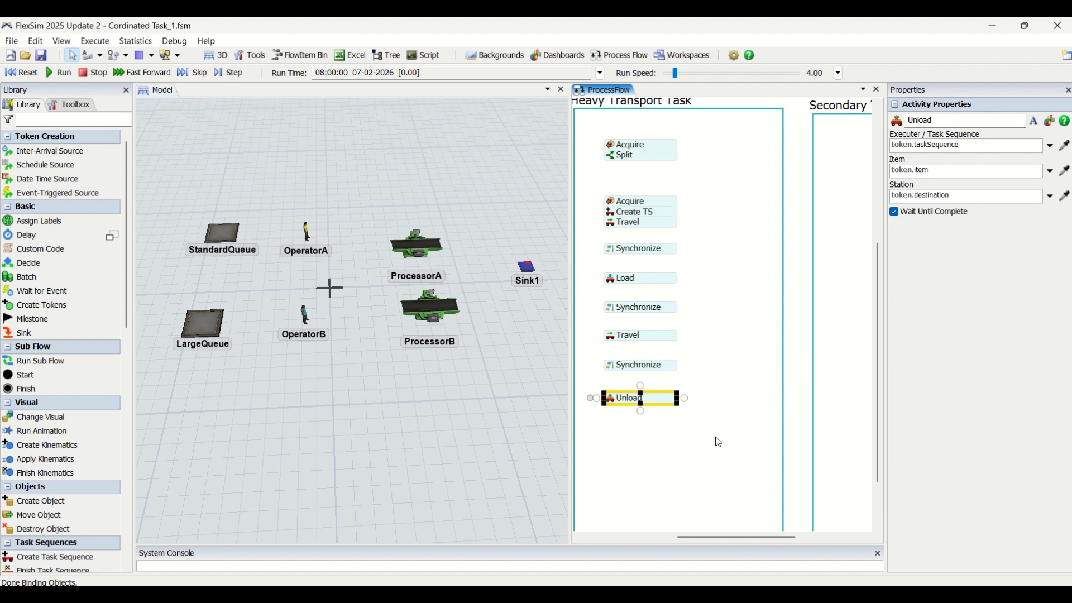
Add a fourth Synchronize activity and align it beneath Unload in the Heavy Transport Task container
double_click(719, 442)
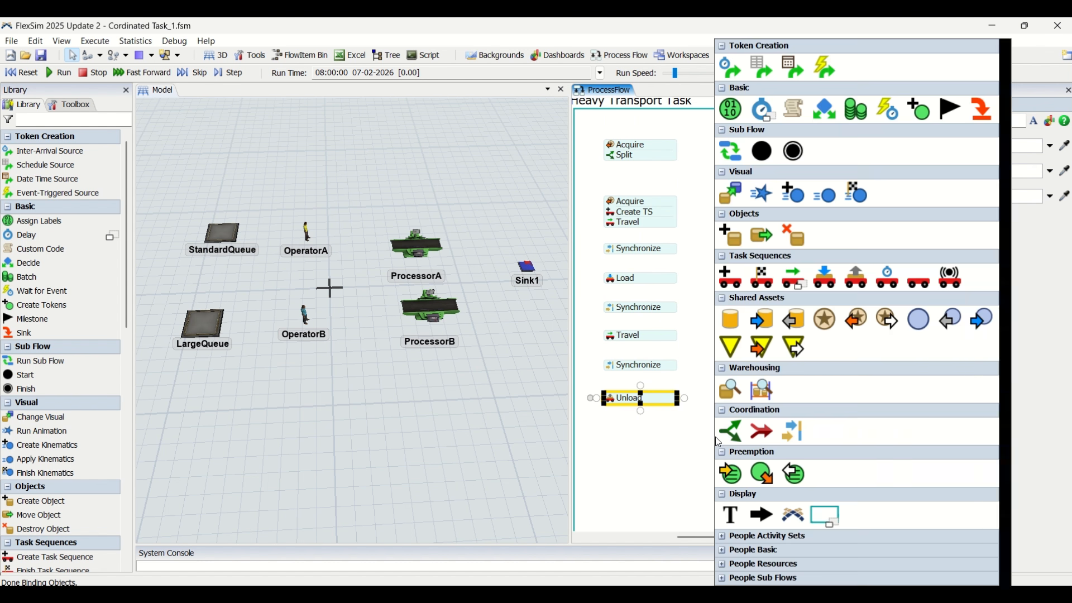
click(797, 425)
drag(773, 444, 658, 431)
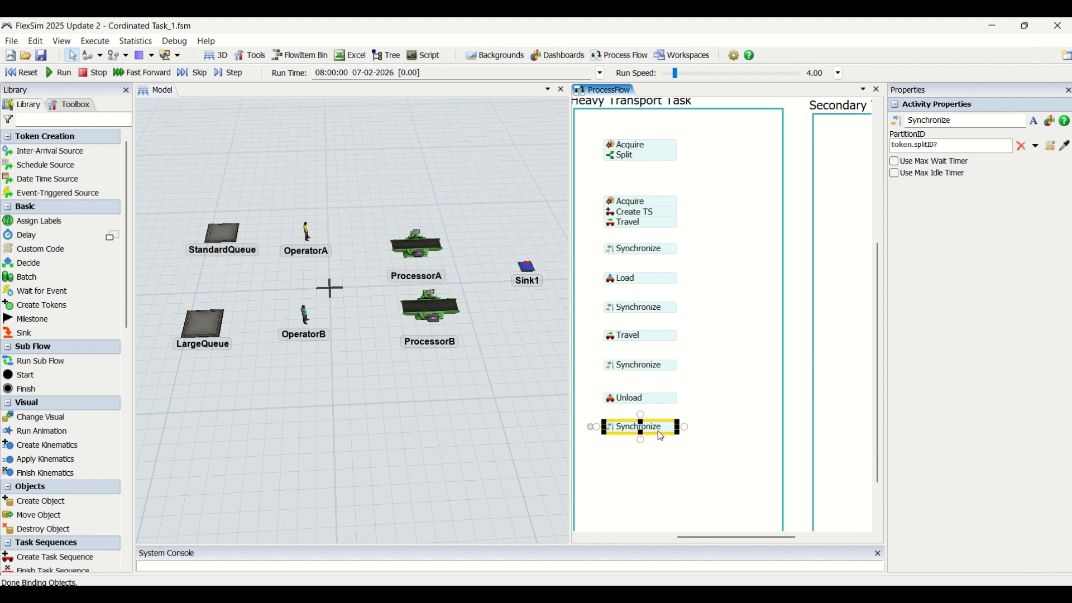
Add Finish TS and Release activities, stack them in that order as one block, and place the block beneath the last Synchronize
click(749, 425)
double_click(750, 425)
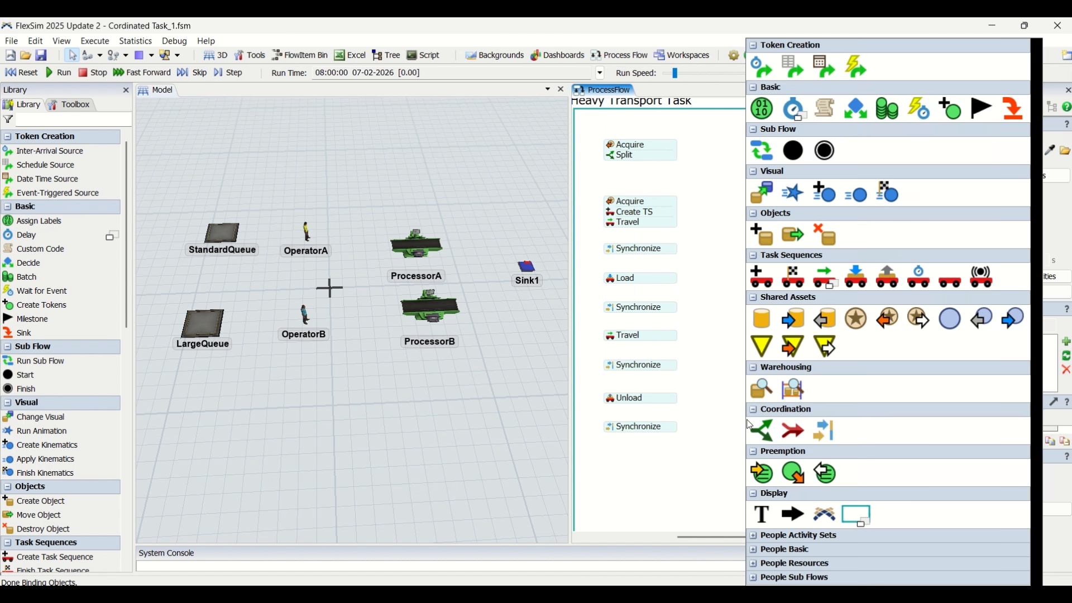
click(792, 289)
double_click(695, 437)
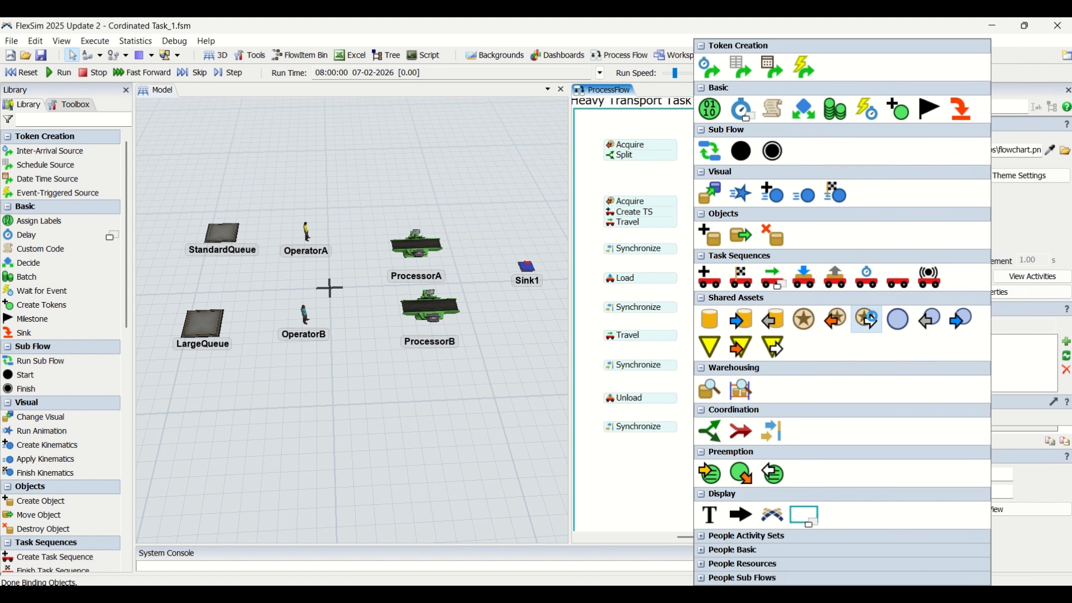
click(874, 322)
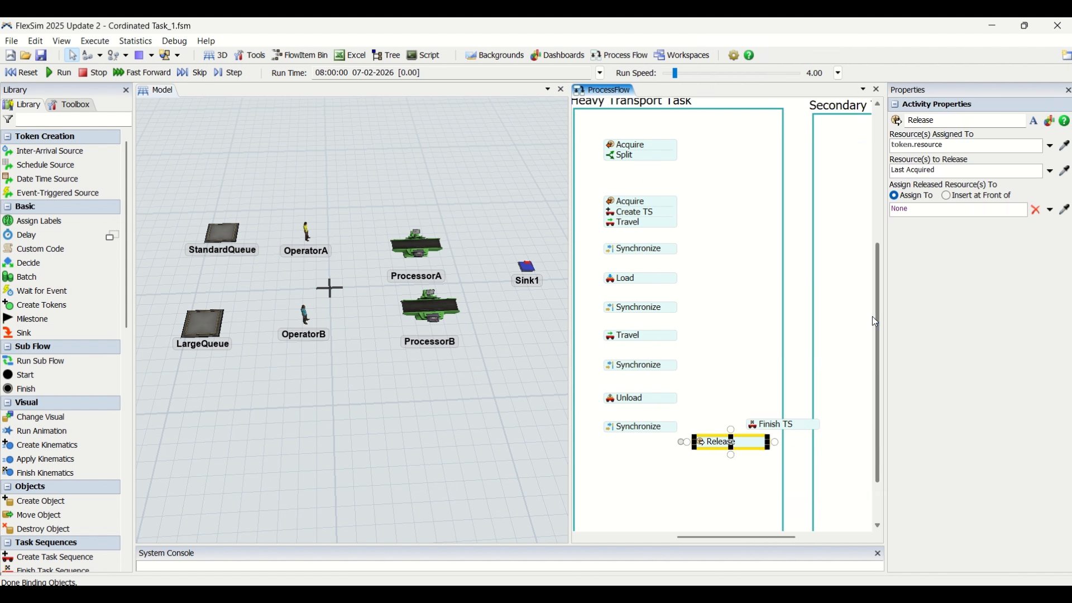
click(751, 430)
drag(750, 431, 755, 435)
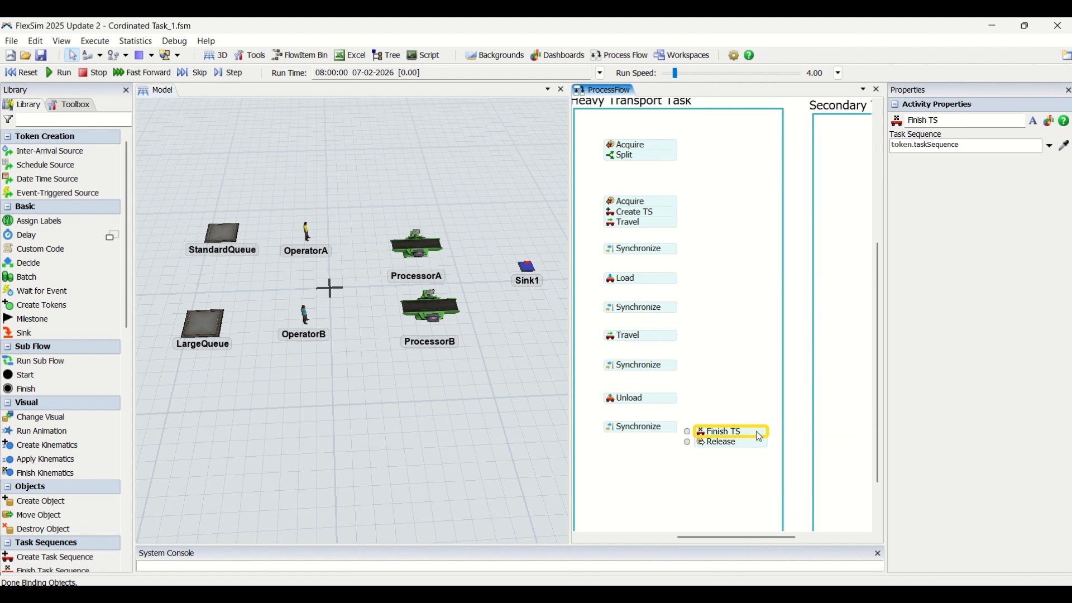
click(757, 432)
drag(742, 441, 669, 424)
Connect the Acquire and Split block to the Acquire, Create TS and Travel block below it
click(786, 393)
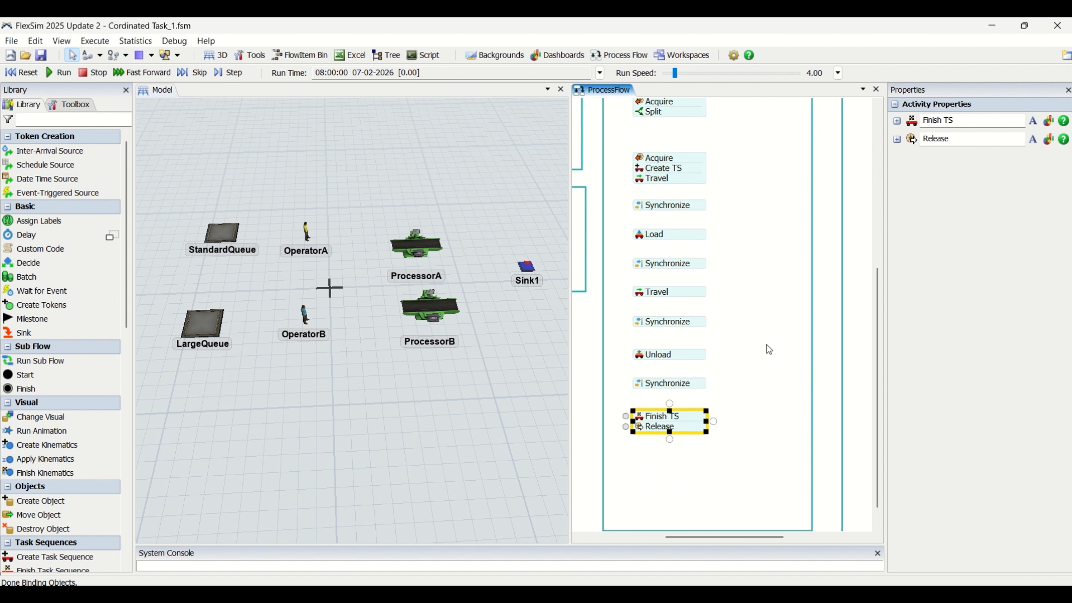
scroll(770, 350, down, 2)
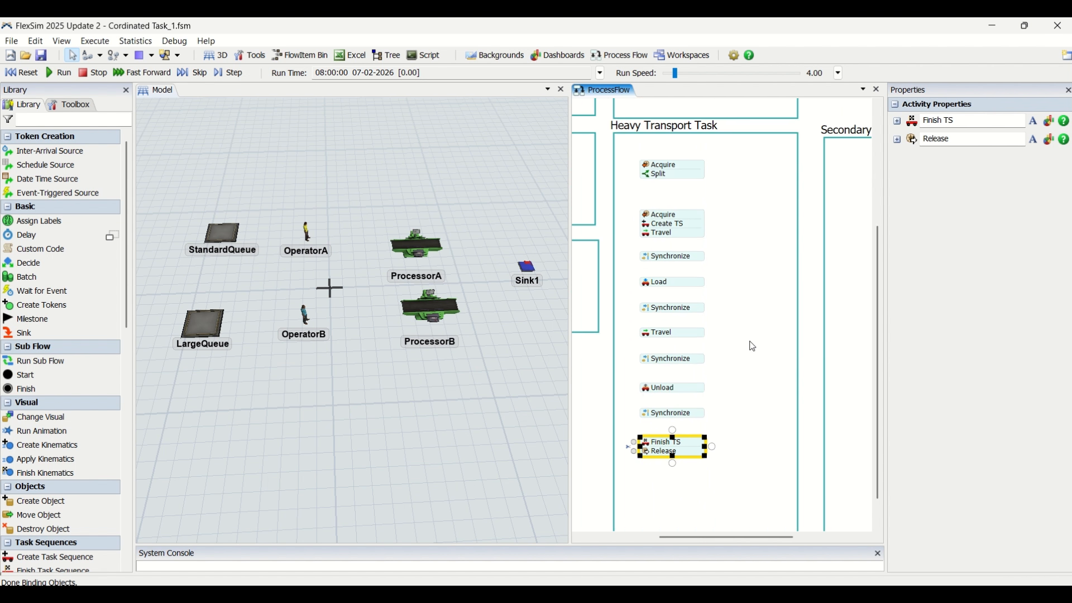
scroll(753, 346, up, 1)
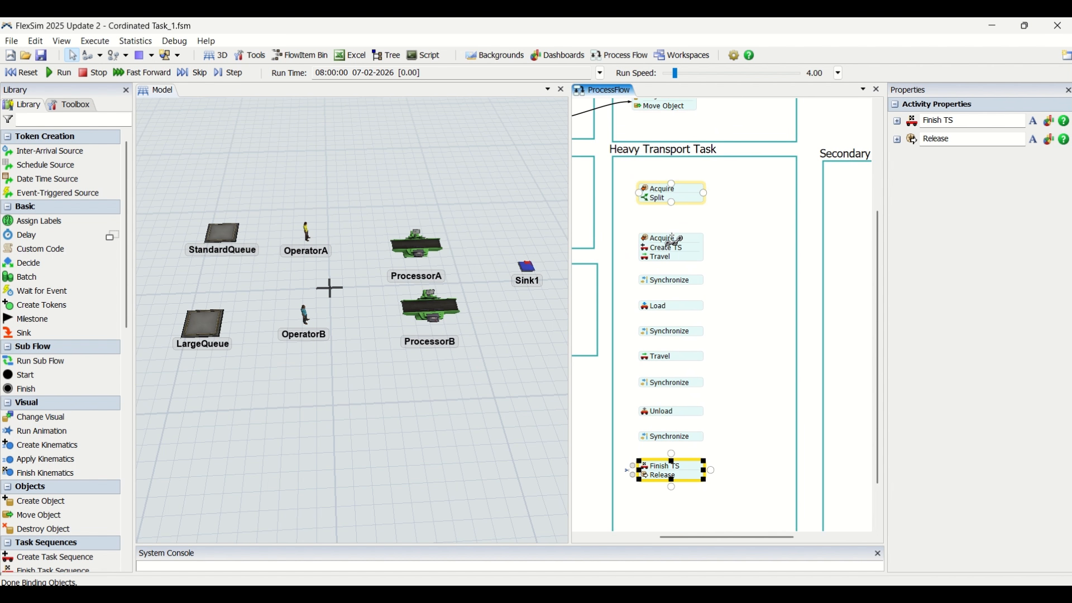
click(672, 238)
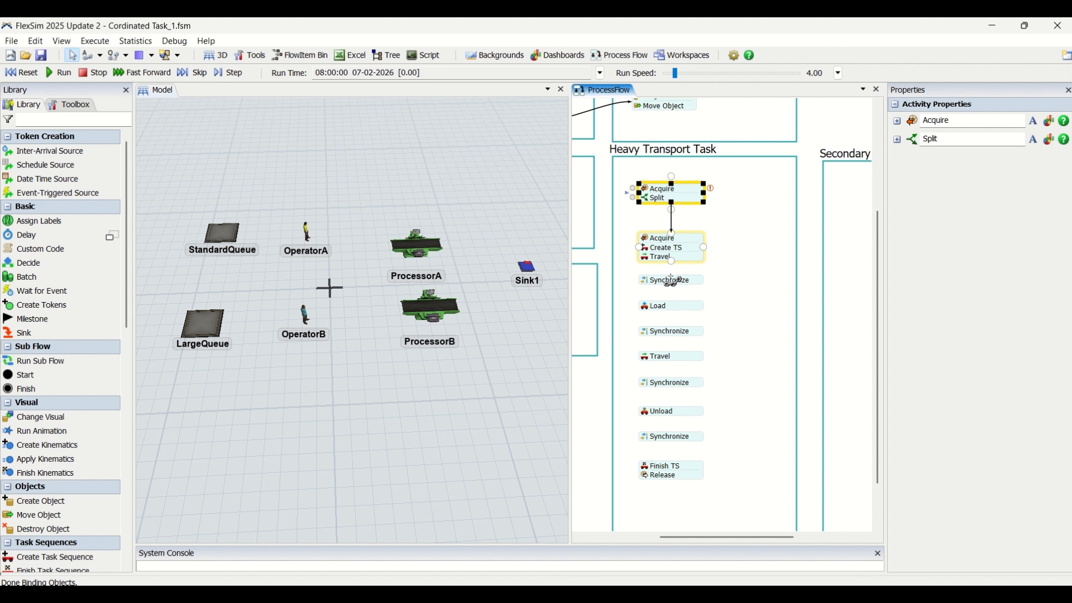
click(674, 260)
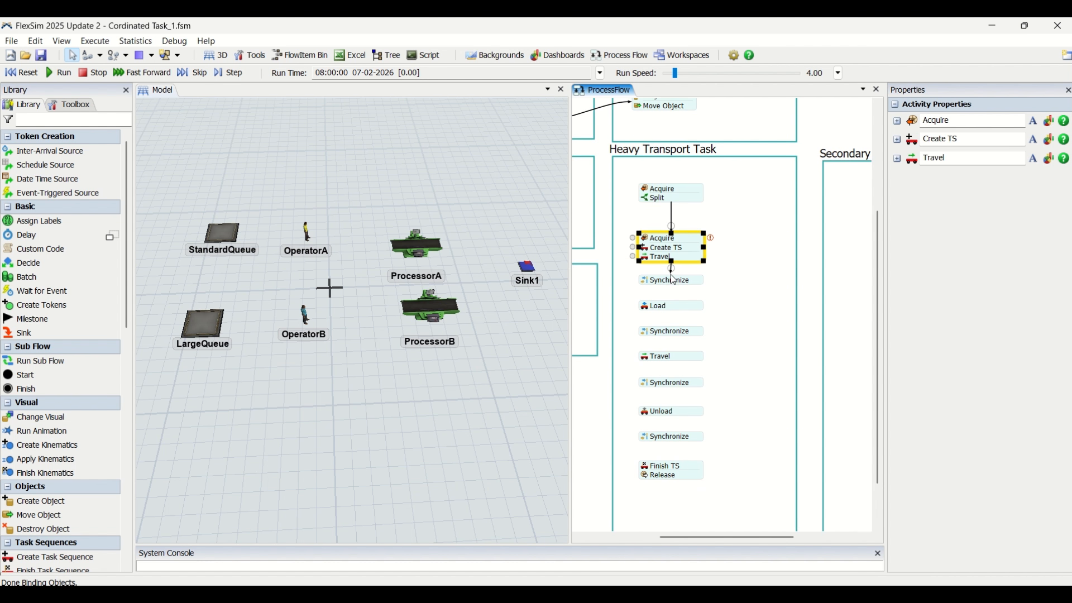
click(670, 274)
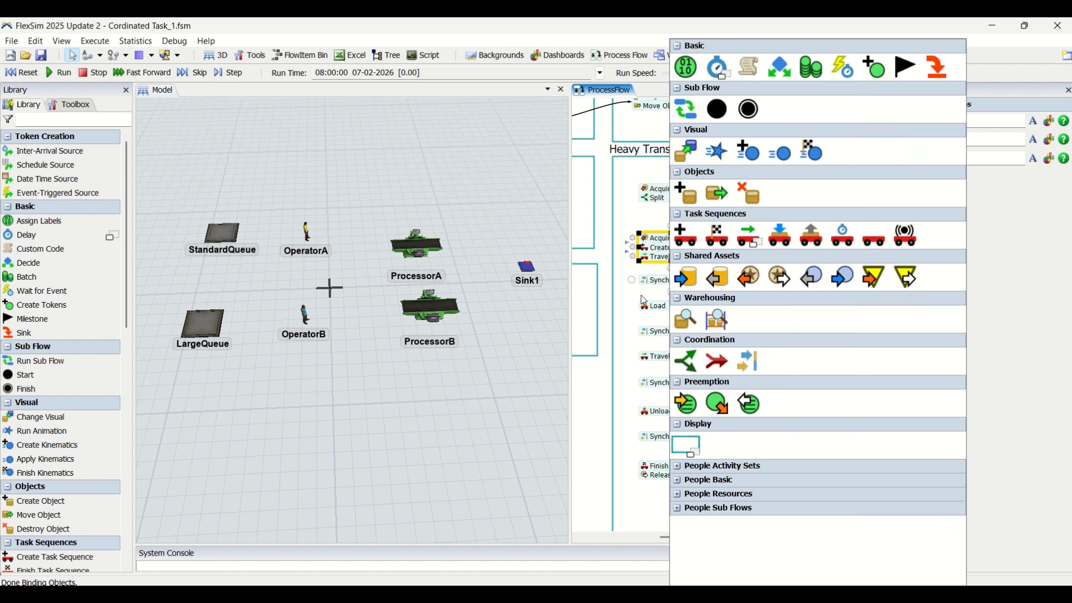
key(Escape)
click(675, 268)
scroll(672, 263, up, 5)
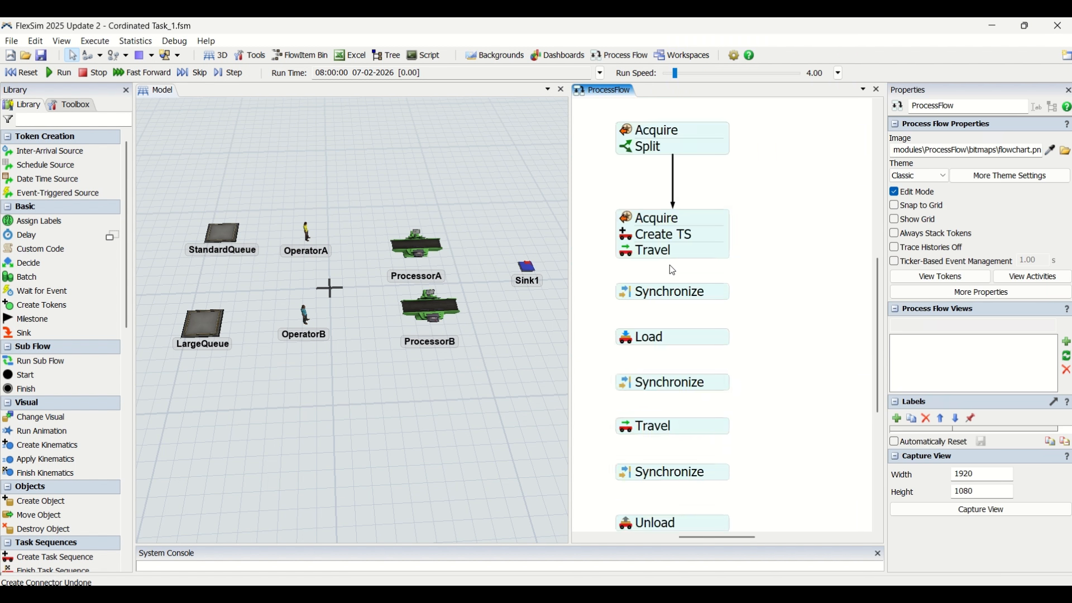
drag(675, 254, 676, 295)
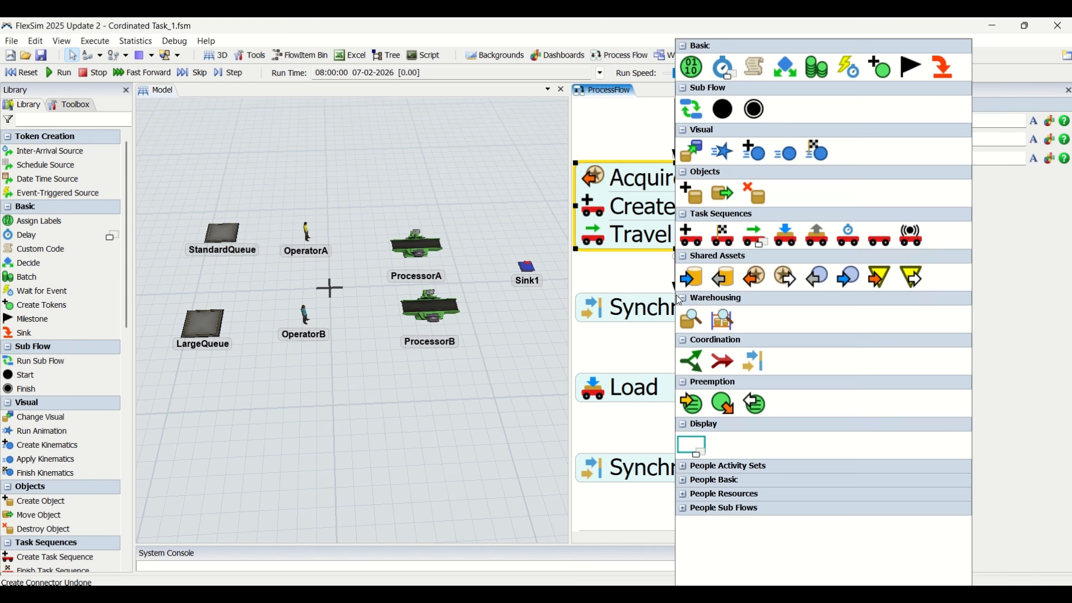
key(Escape)
Connect the Acquire, Create TS and Travel block to the first Synchronize, and that Synchronize to Load
click(676, 254)
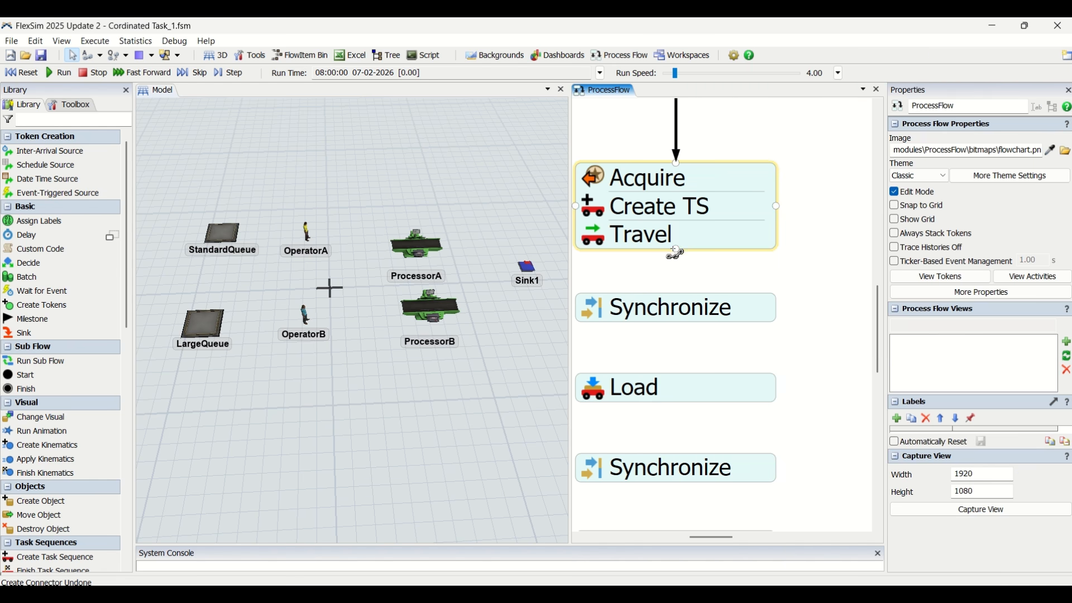
drag(677, 257, 678, 325)
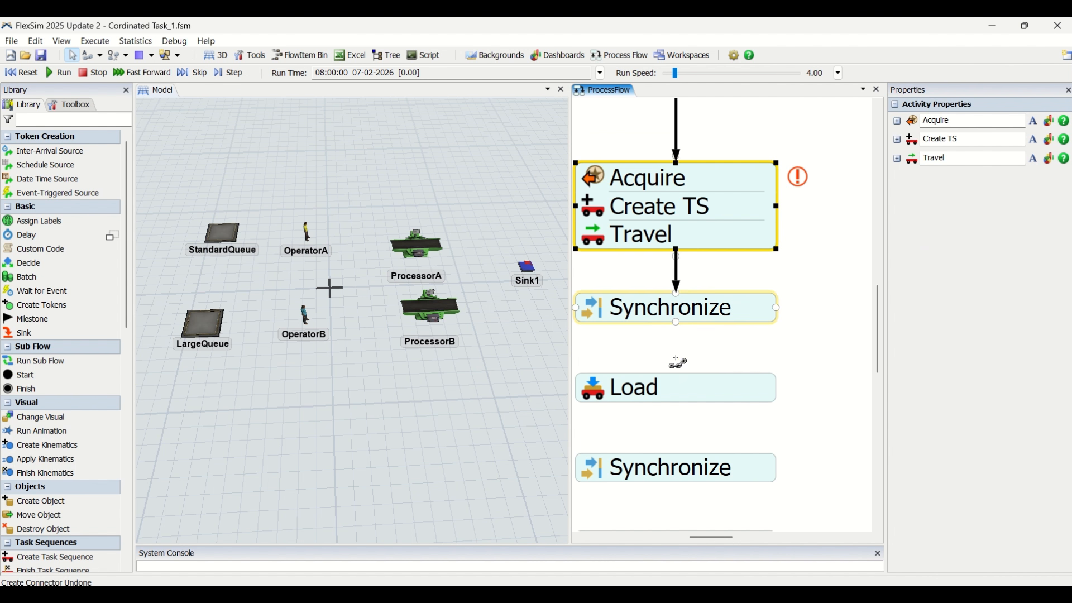
drag(677, 323, 678, 377)
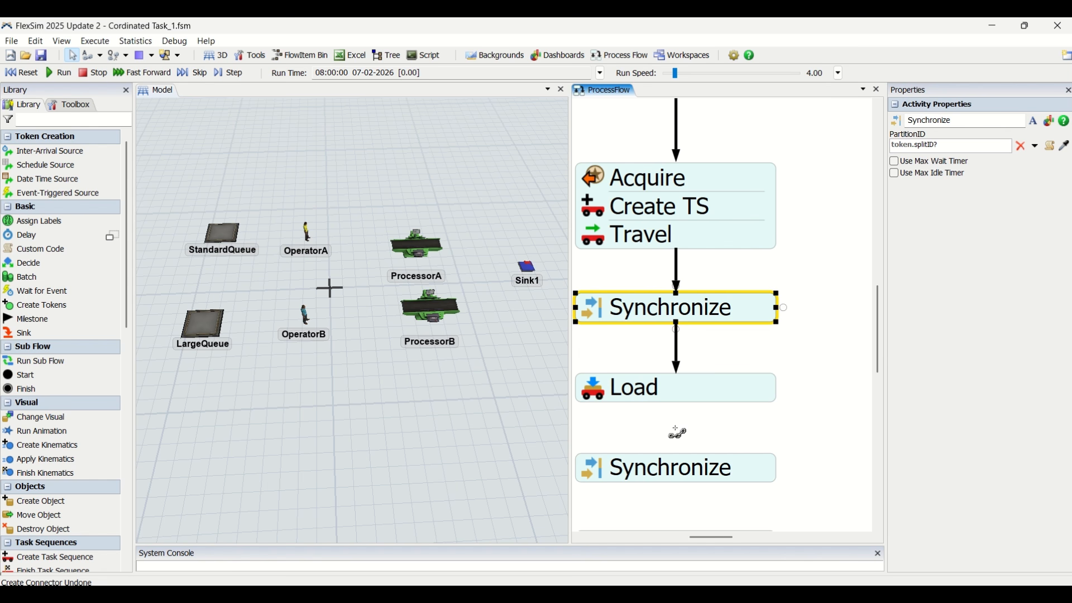
Connect Load, the second Synchronize, Travel and the third Synchronize in sequence in the Heavy Transport Task container
scroll(678, 433, down, 2)
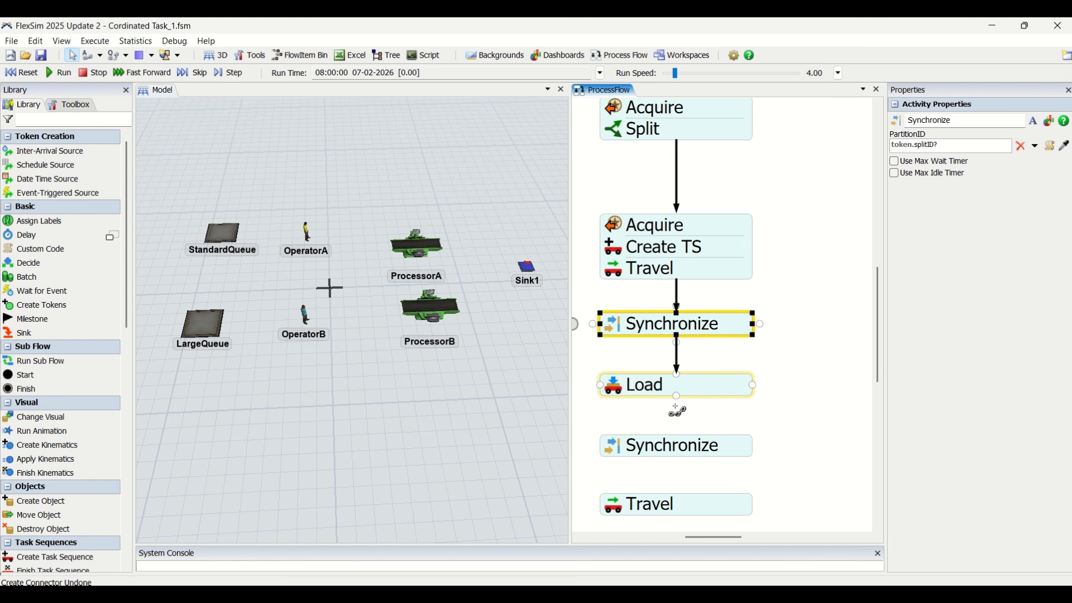
mouse_move(682, 431)
mouse_down()
mouse_move(668, 432)
mouse_move(679, 442)
mouse_up()
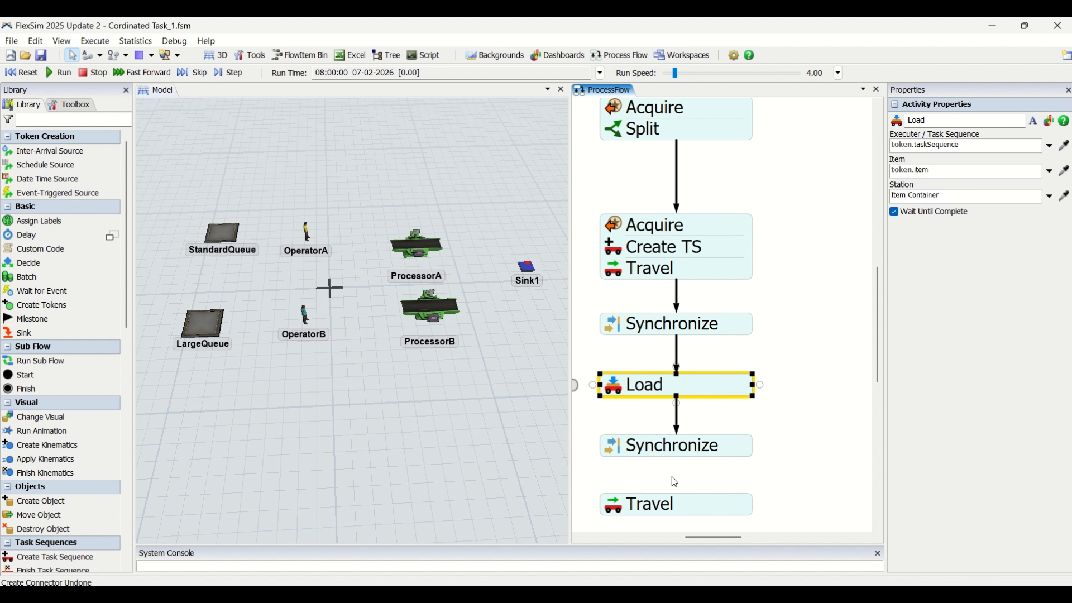
drag(673, 481, 682, 351)
click(687, 313)
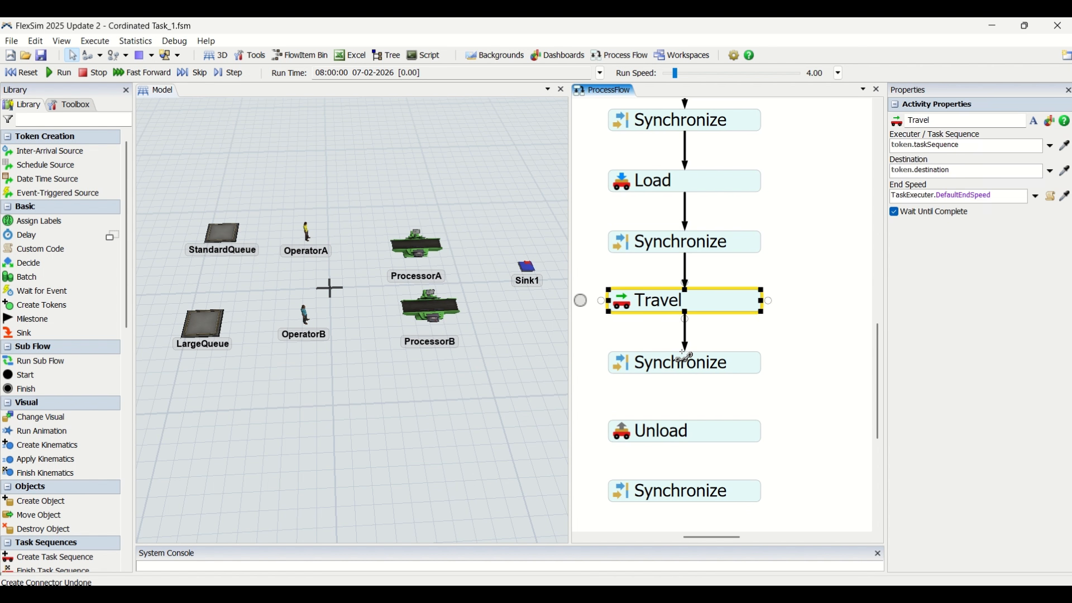
Connect the third Synchronize to Unload, and Unload to the fourth Synchronize
click(687, 394)
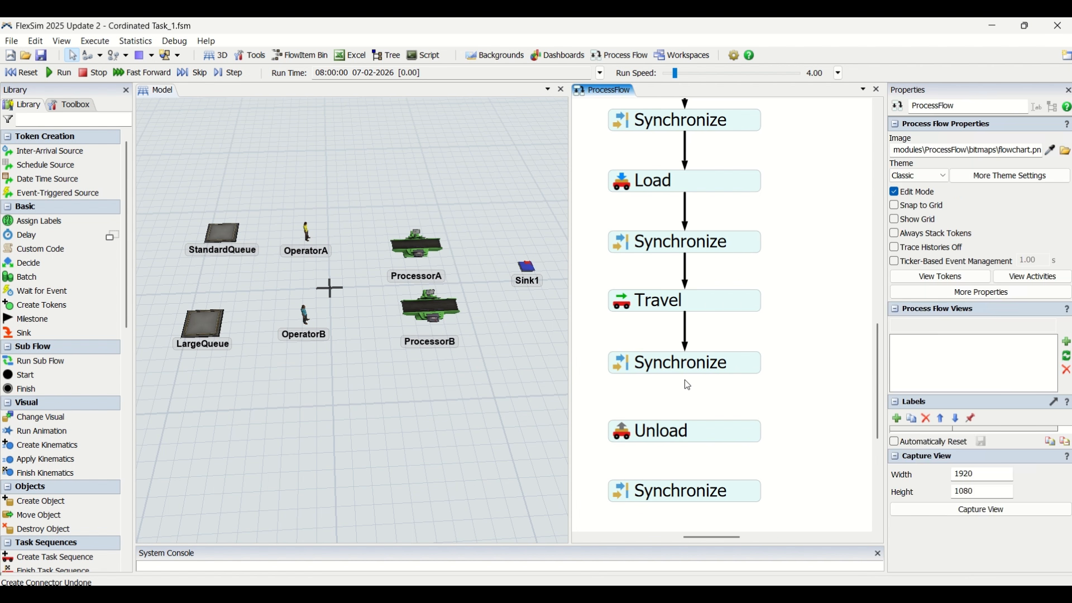
drag(689, 420, 692, 427)
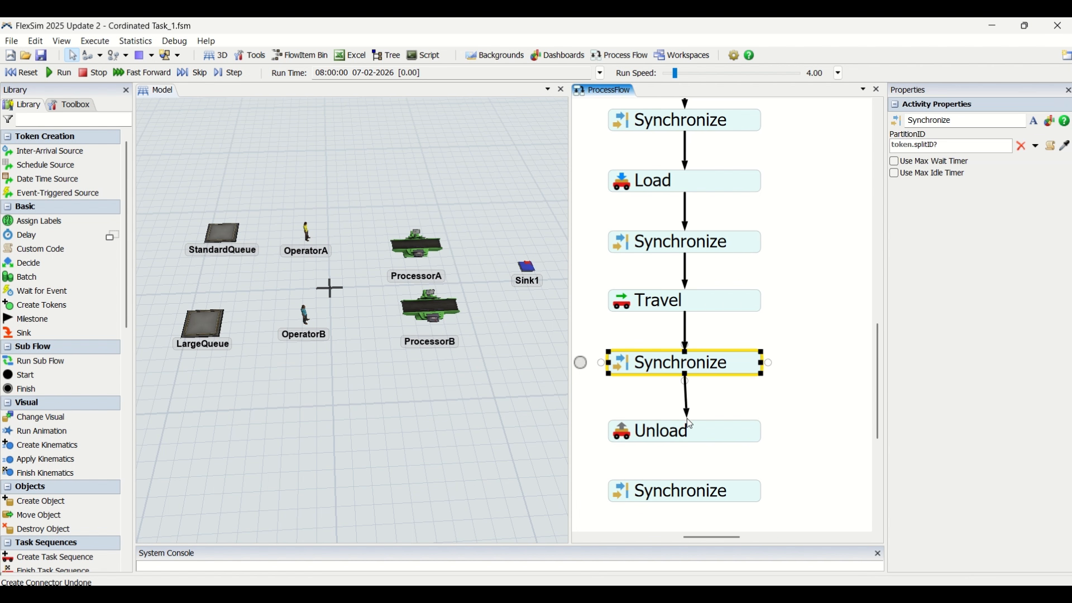
click(699, 460)
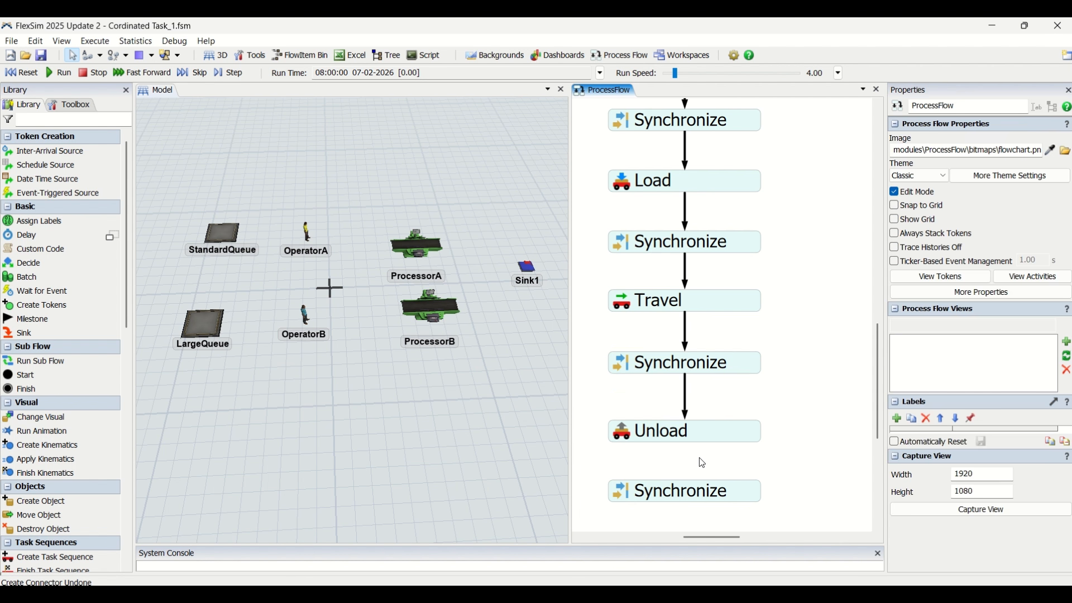
drag(694, 459, 689, 487)
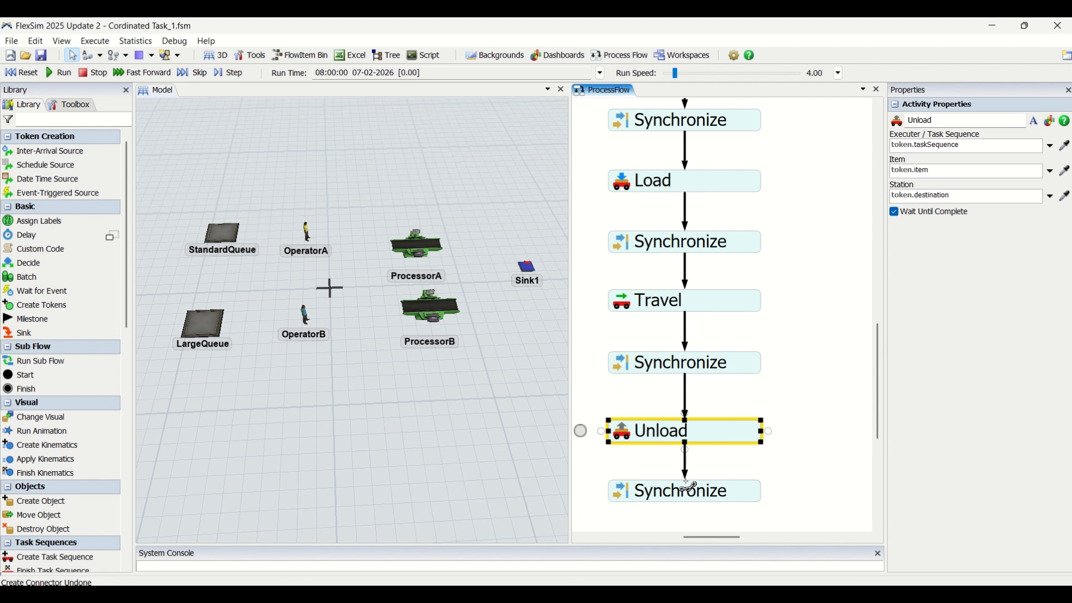
click(785, 474)
Connect the fourth Synchronize to the Finish TS and Release block
scroll(784, 475, down, 1)
scroll(787, 477, down, 3)
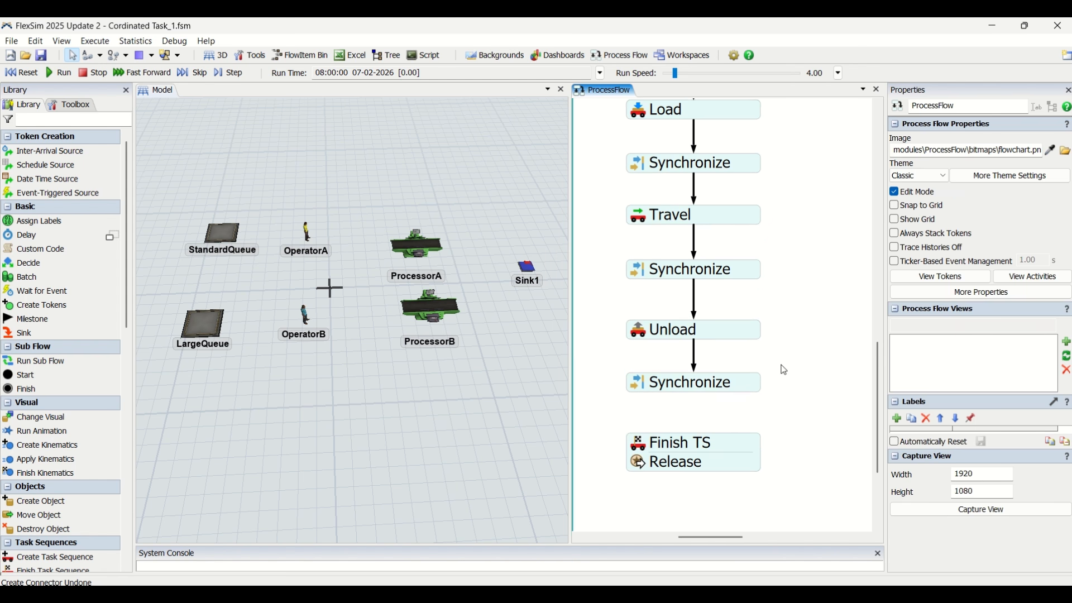
click(694, 391)
drag(698, 413, 691, 433)
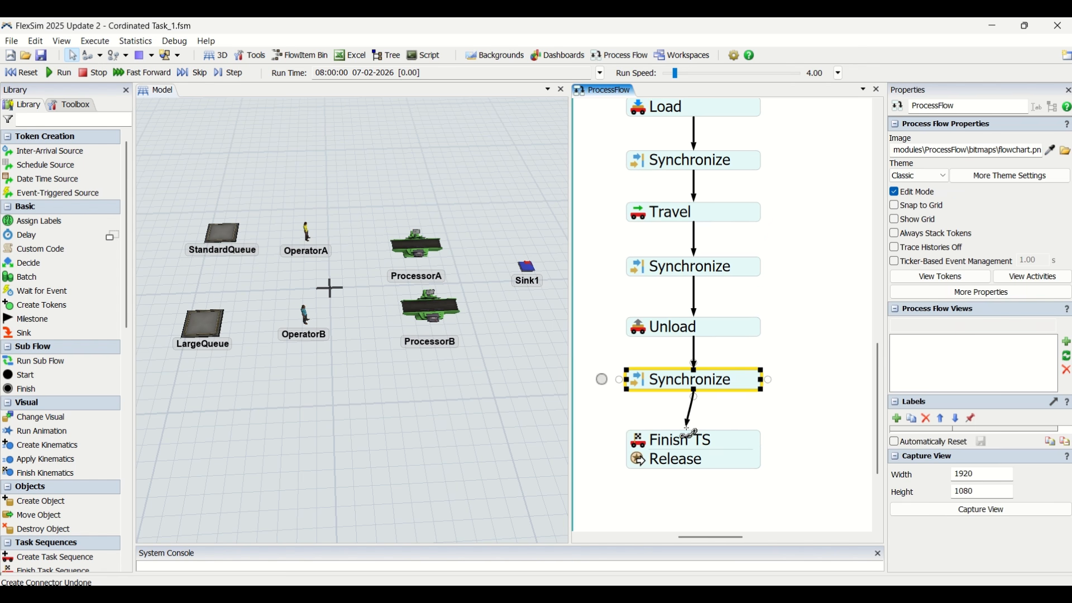
click(800, 355)
Widen the first Synchronize activity so it spans from Heavy Transport Task into the Secondary Transport Task container
scroll(800, 355, down, 3)
scroll(800, 354, down, 1)
drag(814, 285, 676, 348)
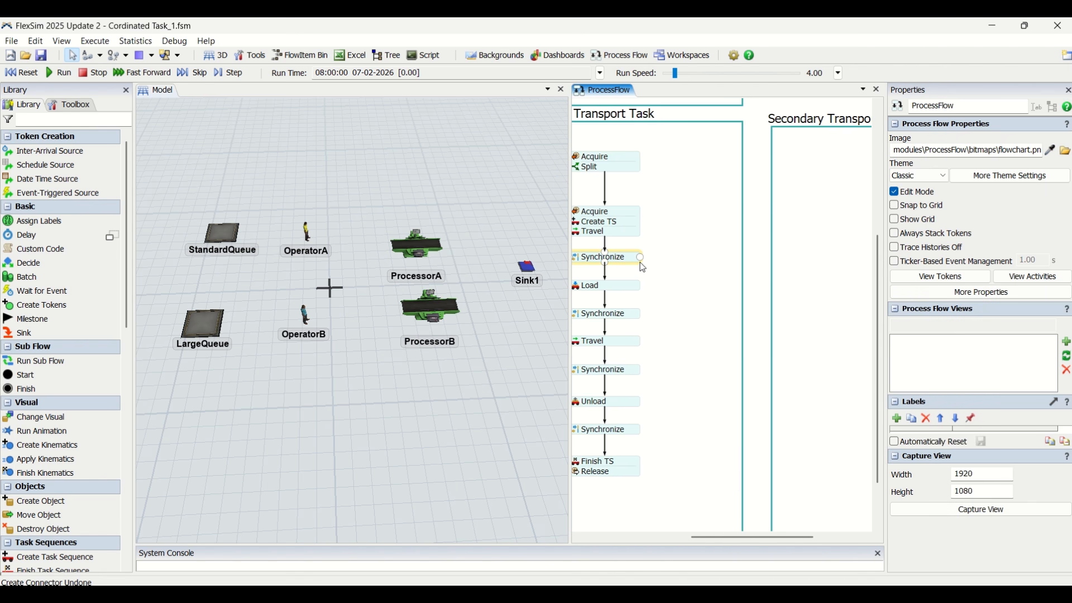
drag(644, 270, 896, 269)
scroll(763, 359, down, 2)
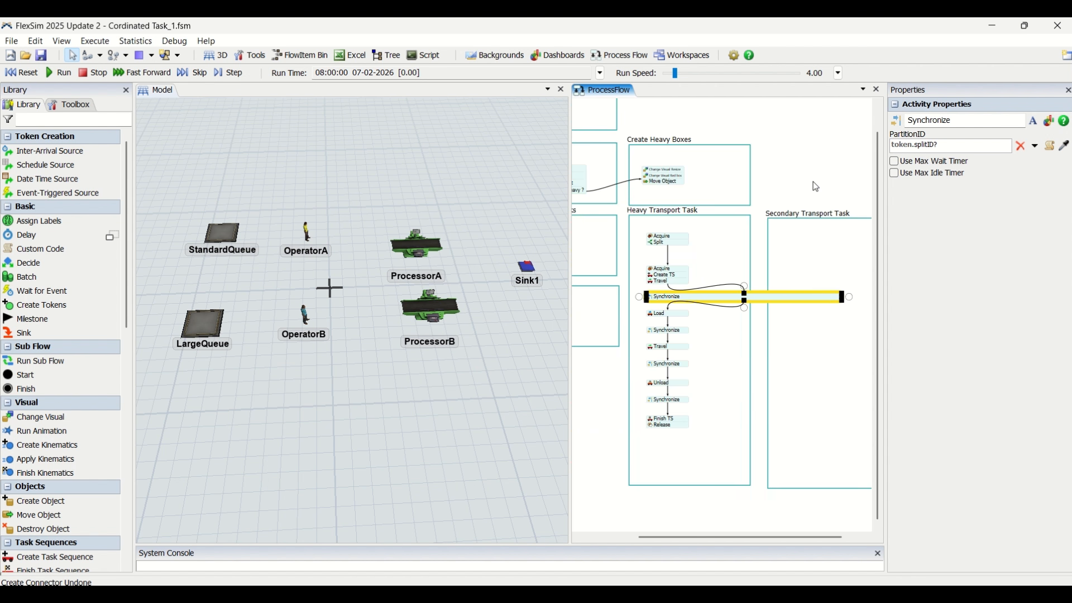
drag(813, 182, 796, 179)
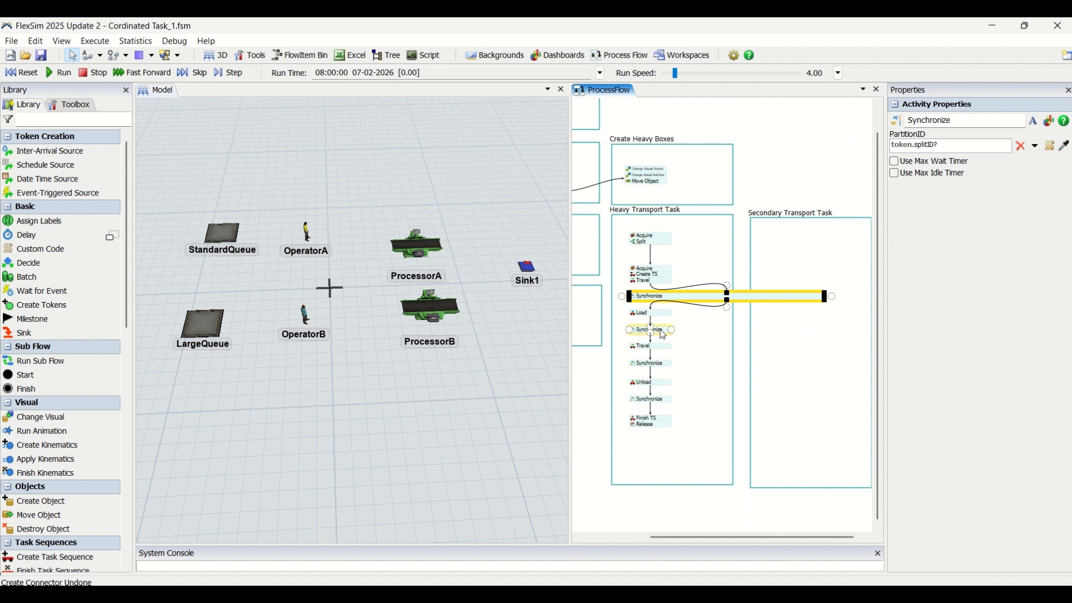
Widen the second, third and fourth Synchronize activities into the Secondary Transport Task container, matching the width of the first
click(724, 339)
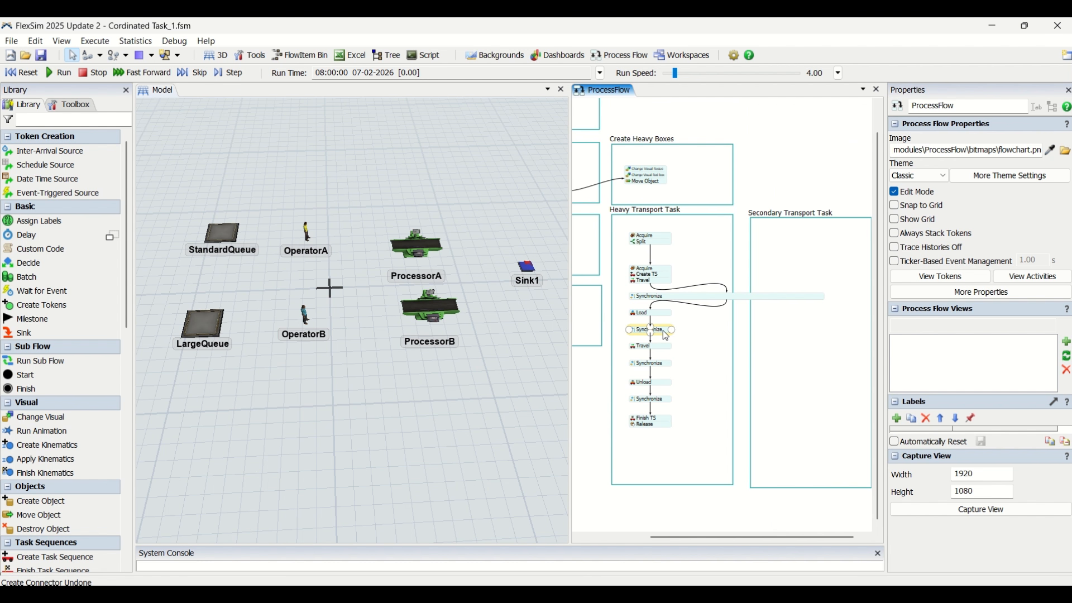
click(663, 331)
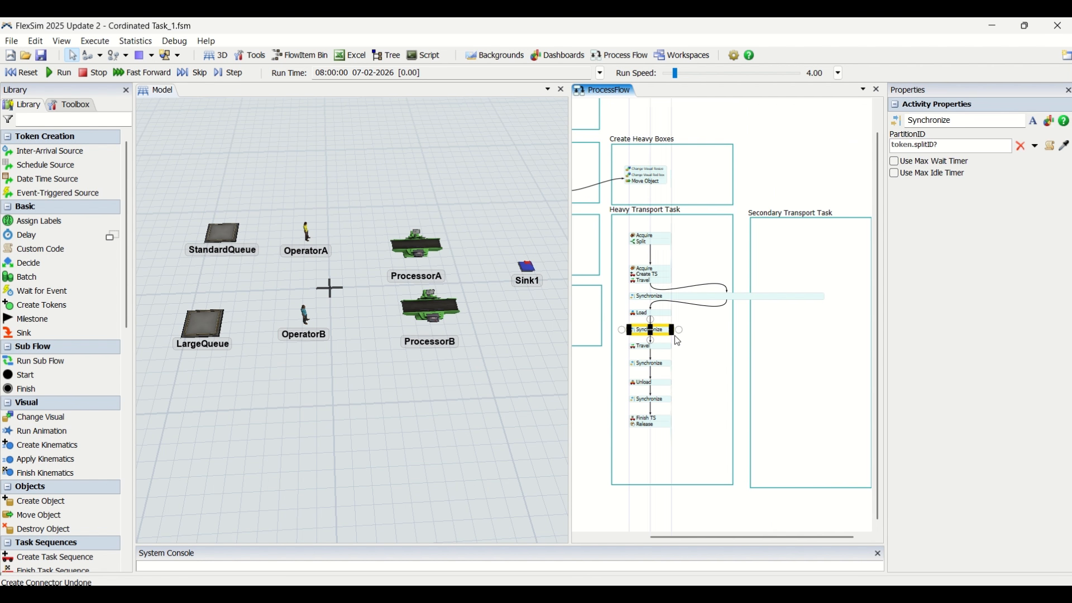
drag(674, 334, 826, 336)
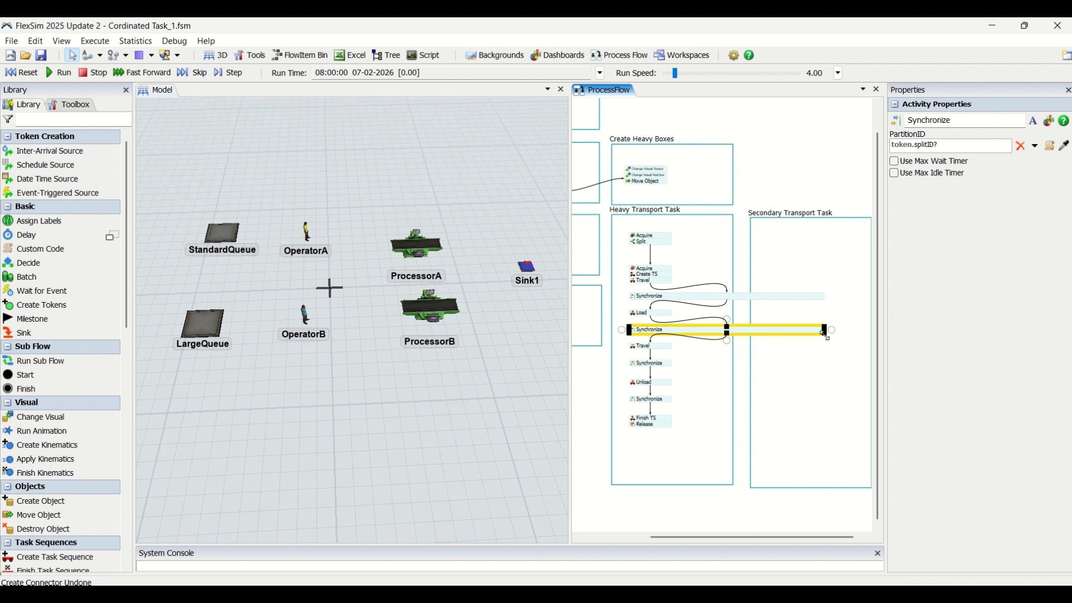
click(667, 363)
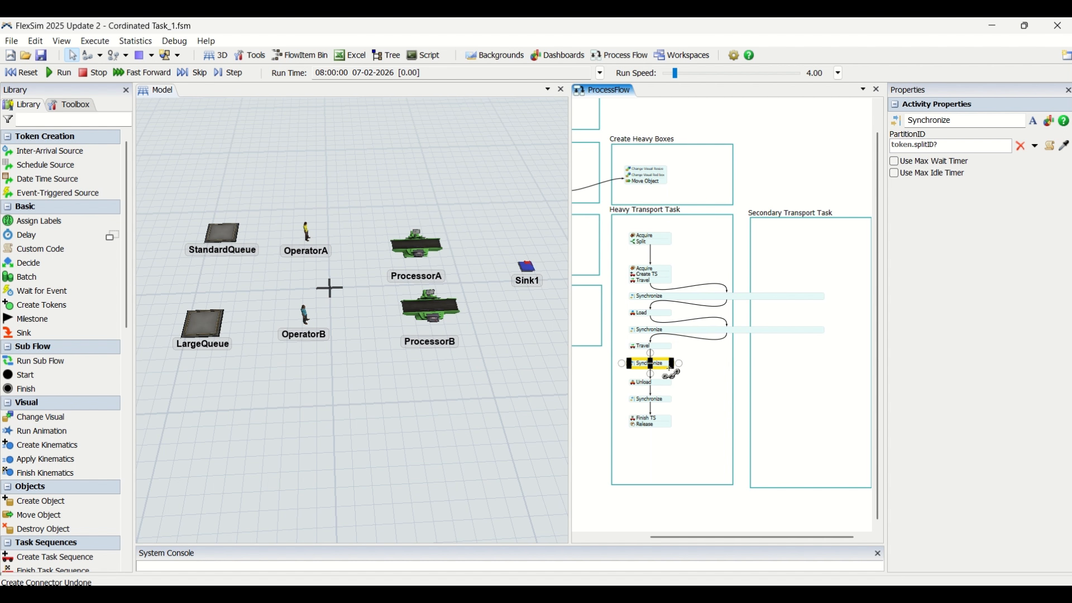
drag(672, 370, 829, 378)
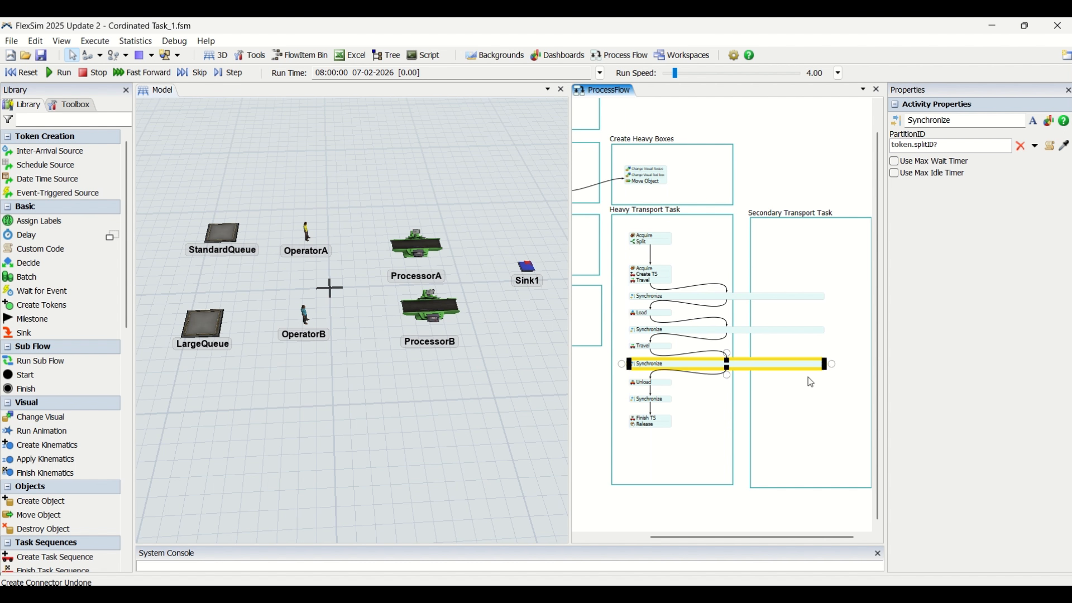
click(667, 400)
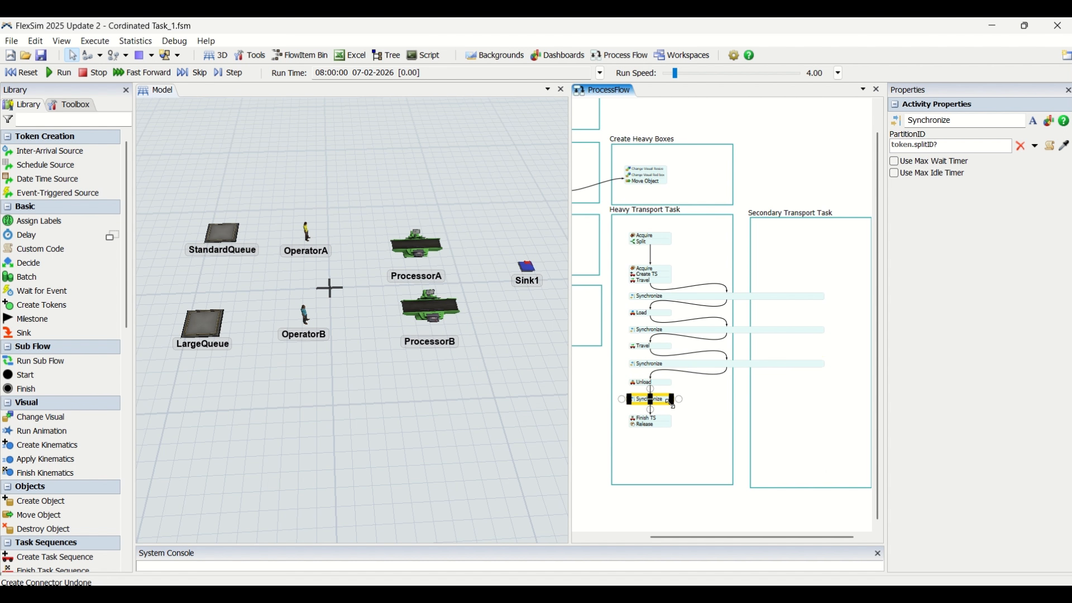
drag(671, 401, 828, 411)
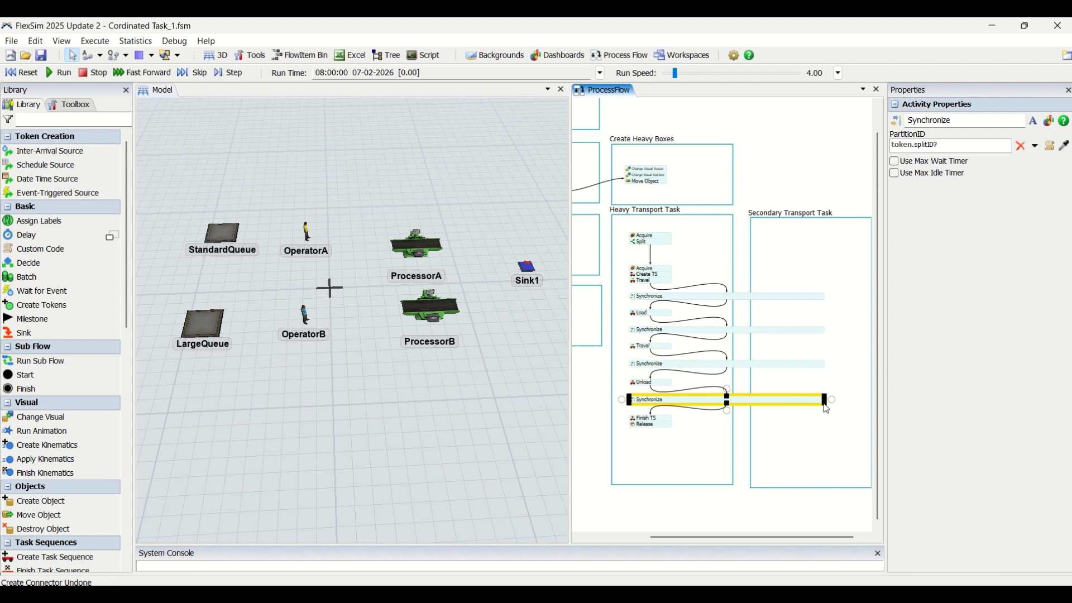
click(719, 512)
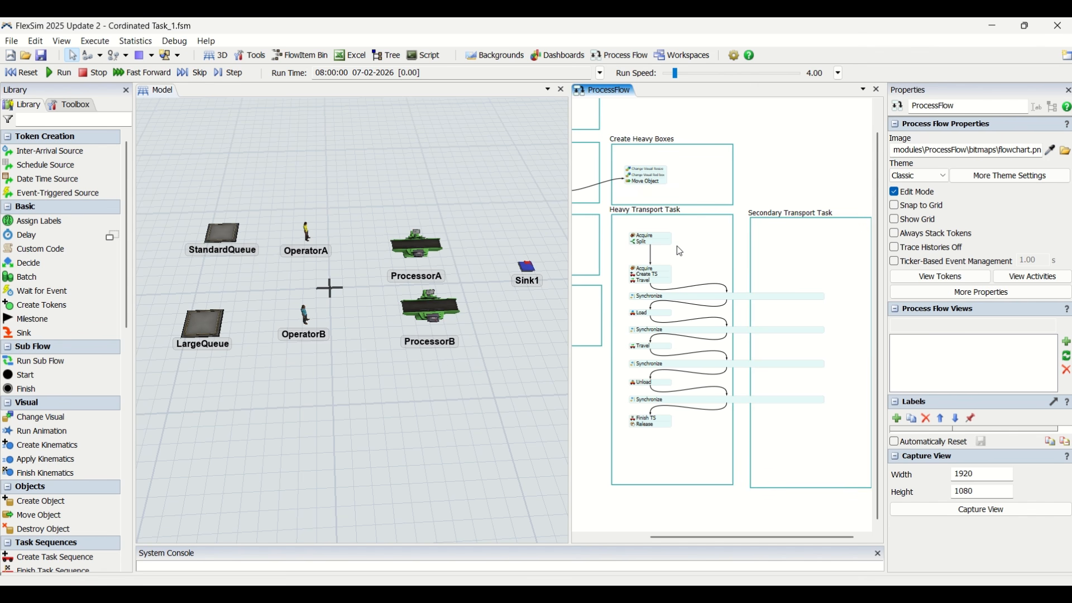
double_click(780, 240)
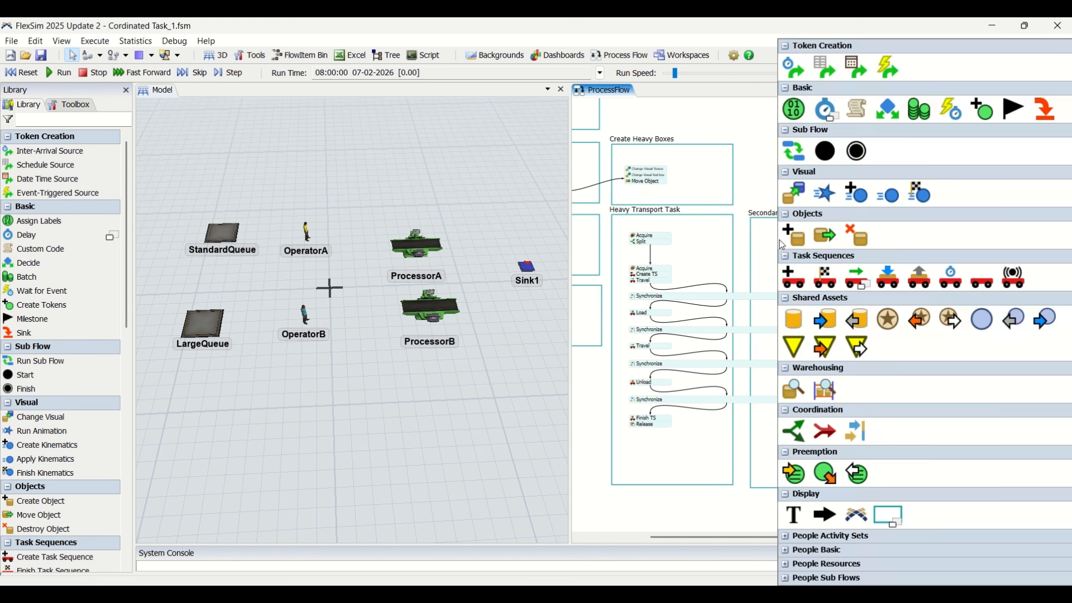
click(795, 236)
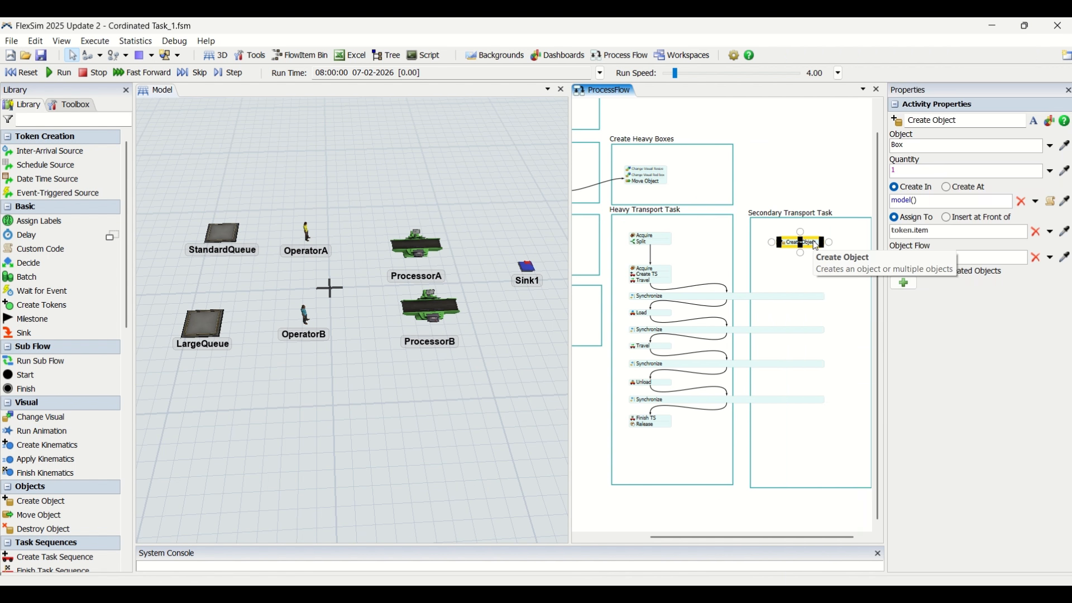
key(Delete)
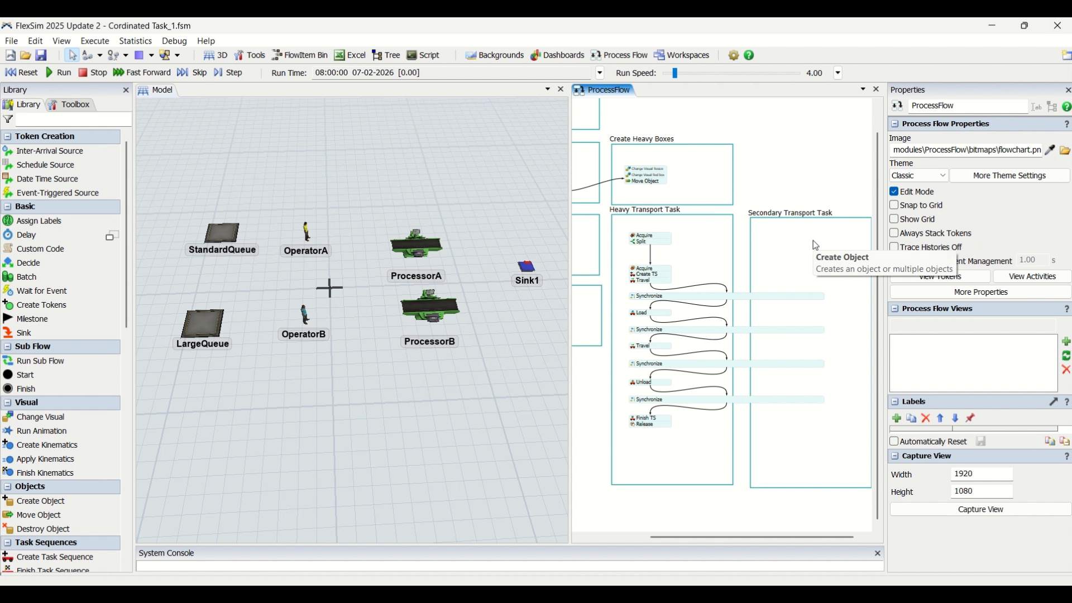
Add an Acquire activity in the Secondary Transport Task container and connect the Acquire and Split block to it
double_click(778, 267)
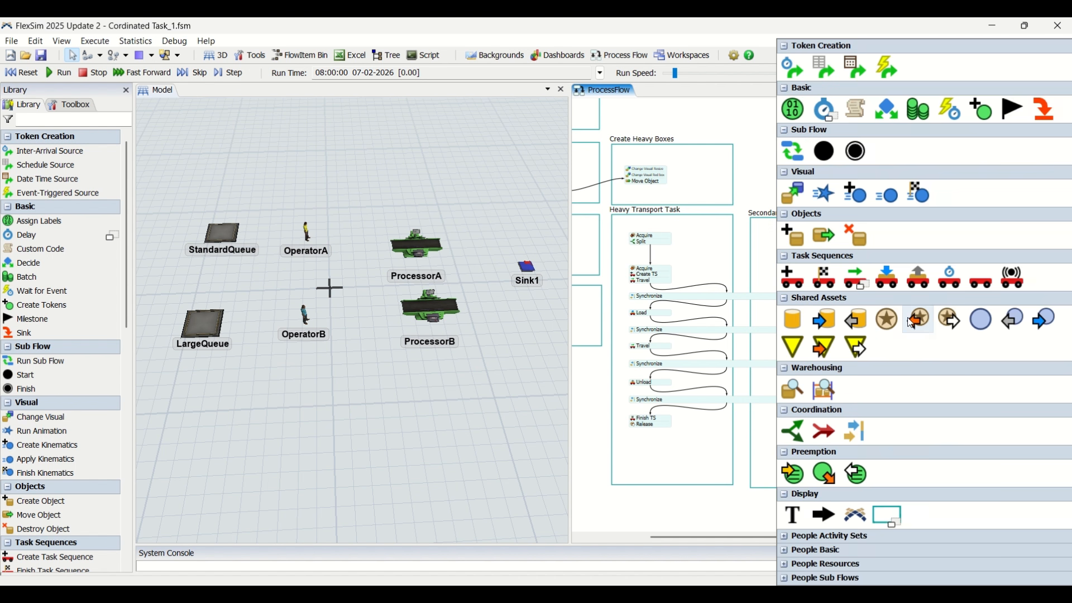
click(910, 320)
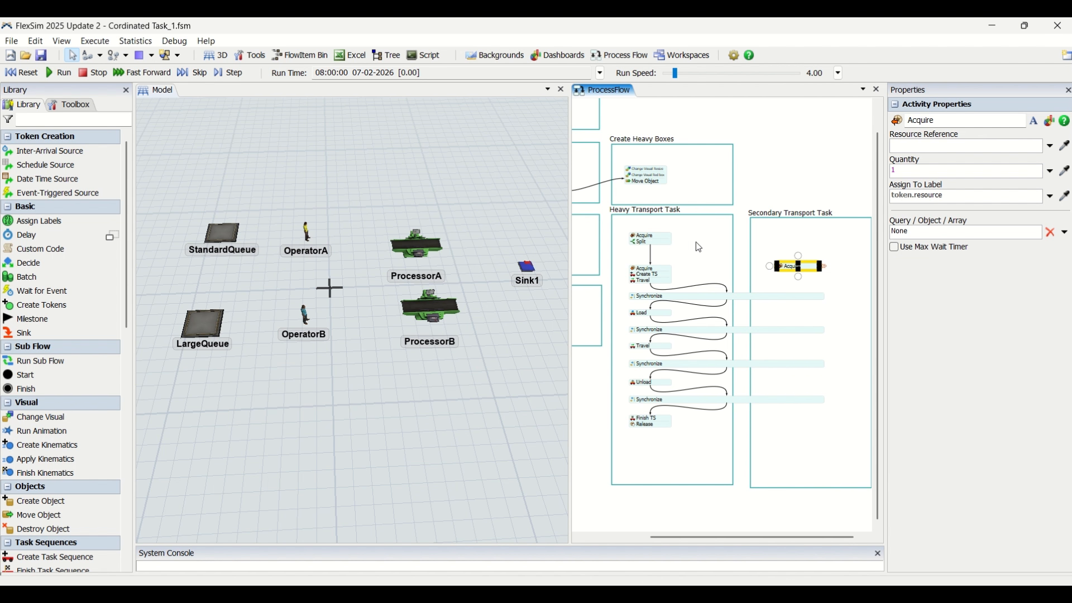
drag(677, 241, 791, 265)
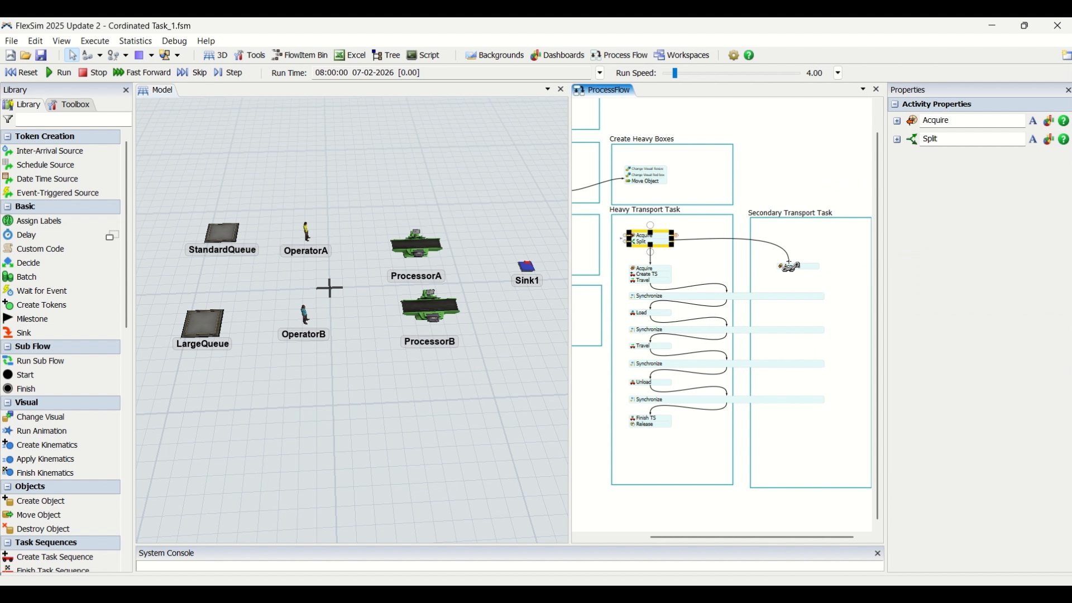
drag(791, 265, 791, 266)
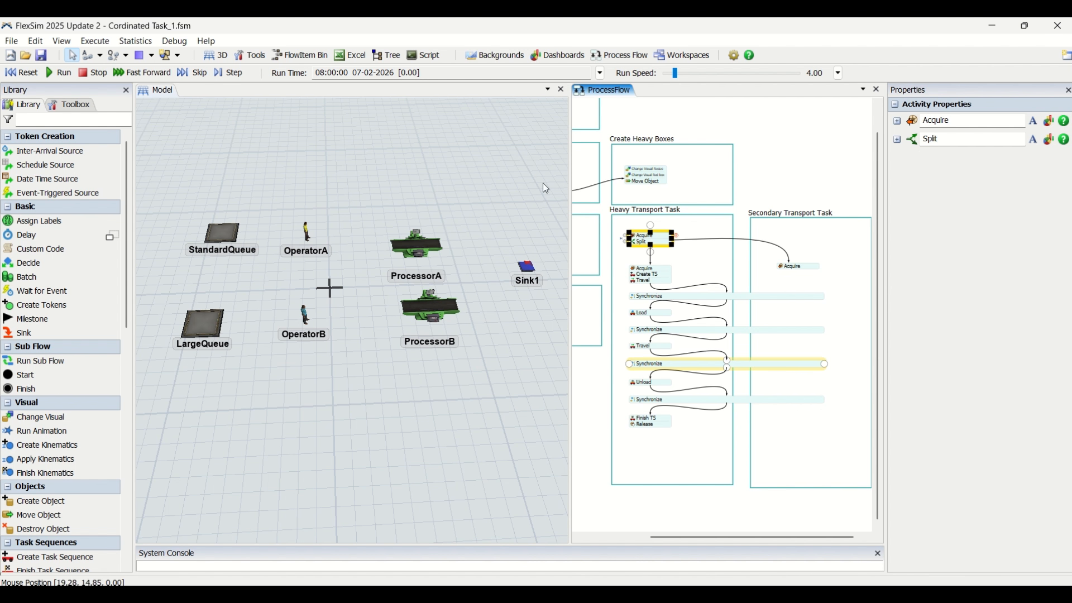
Link the Acquire above Split in Heavy Transport Task to the Proc resource in the Resources container
scroll(679, 240, up, 3)
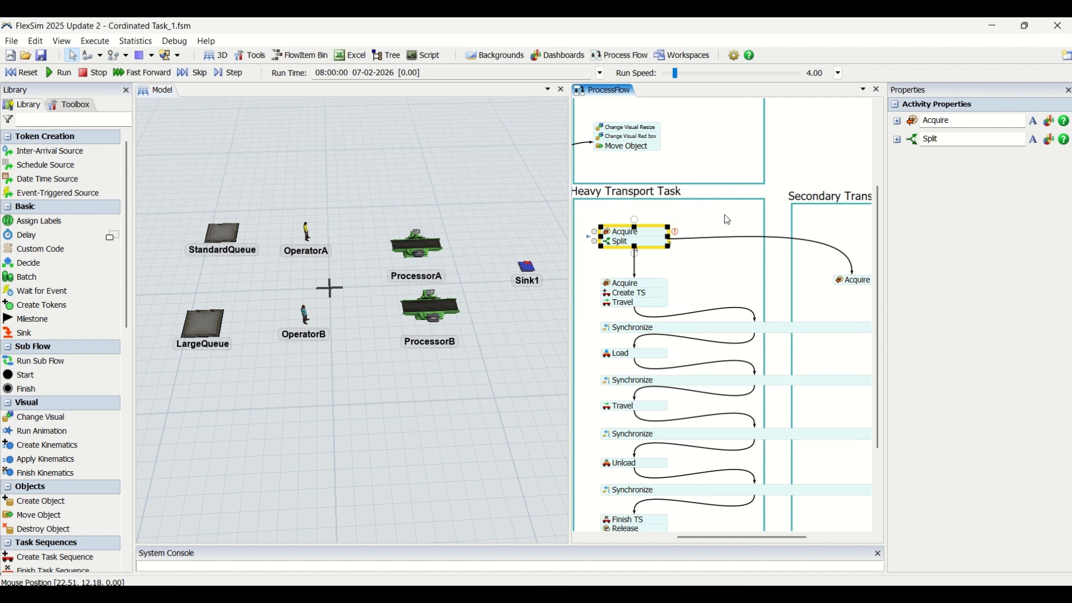
scroll(679, 237, down, 3)
scroll(695, 218, down, 1)
drag(686, 136, 740, 216)
scroll(739, 279, up, 1)
drag(766, 317, 623, 185)
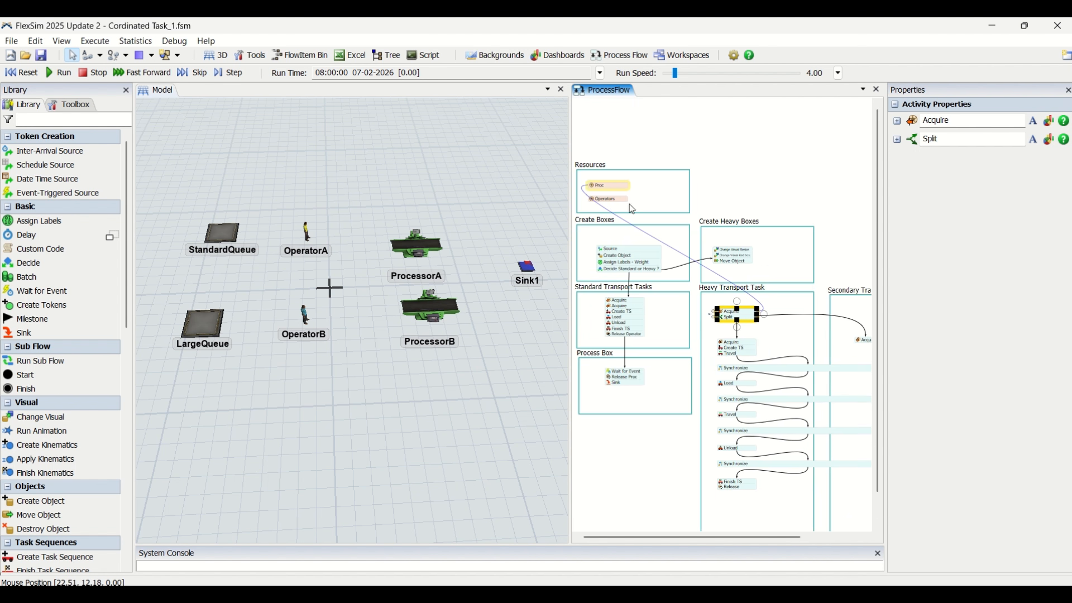
Set the Assign To Label of the Acquire above Split to token.Processor
double_click(728, 312)
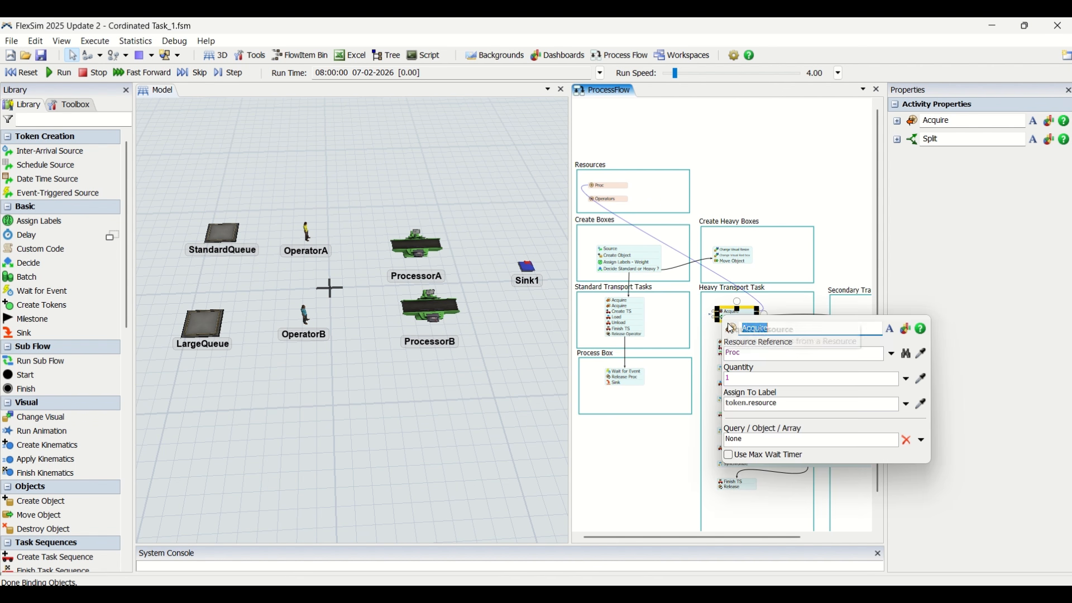
click(758, 353)
double_click(764, 404)
text(Proc)
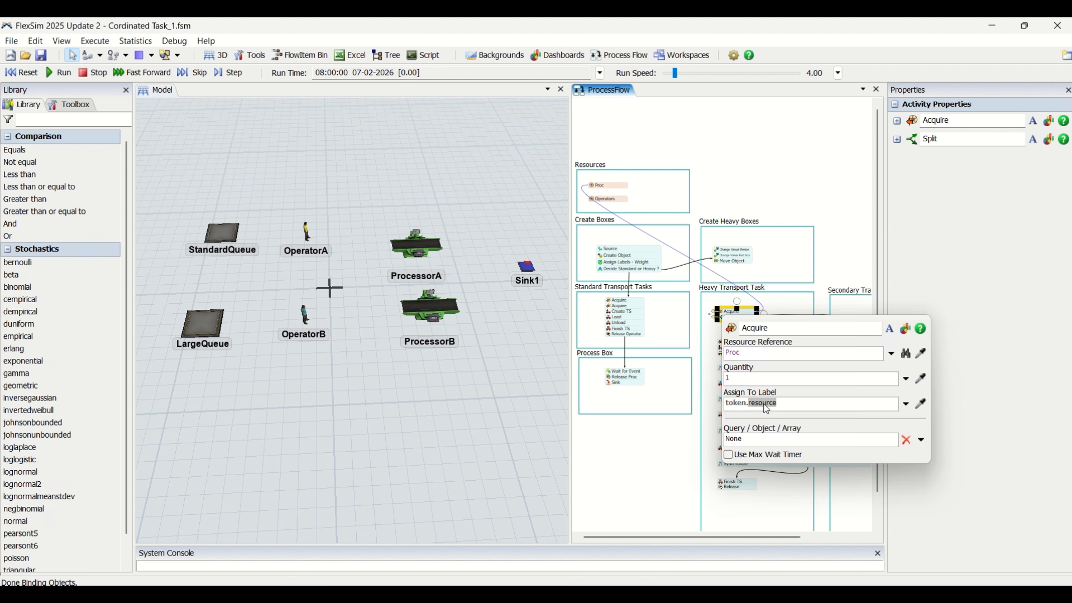
text(essor)
click(662, 455)
Check the settings of the Split activity in the Heavy Transport Task container
scroll(662, 456, up, 3)
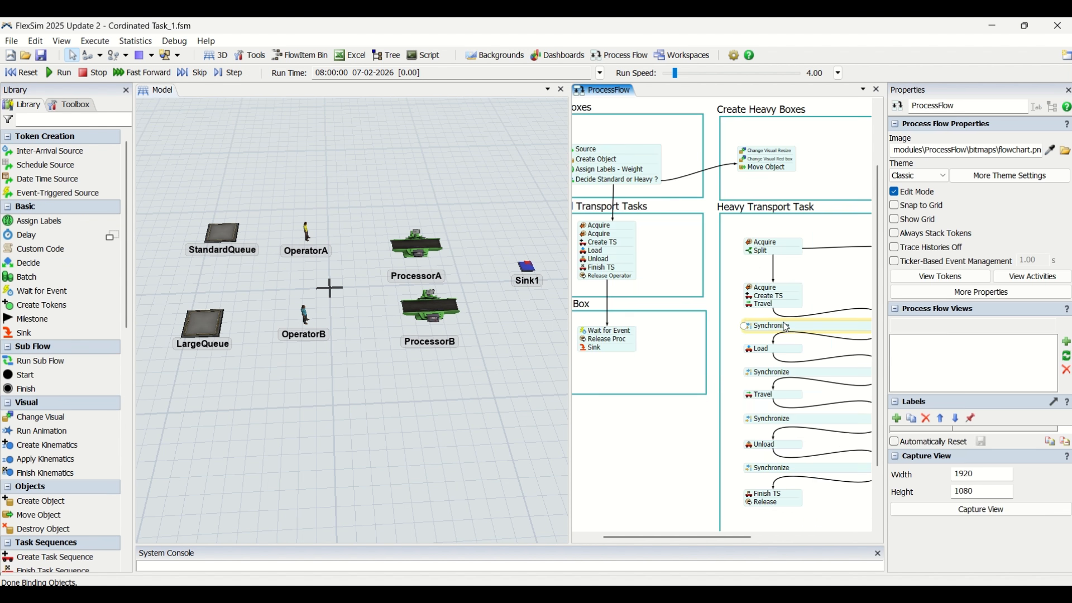
click(753, 253)
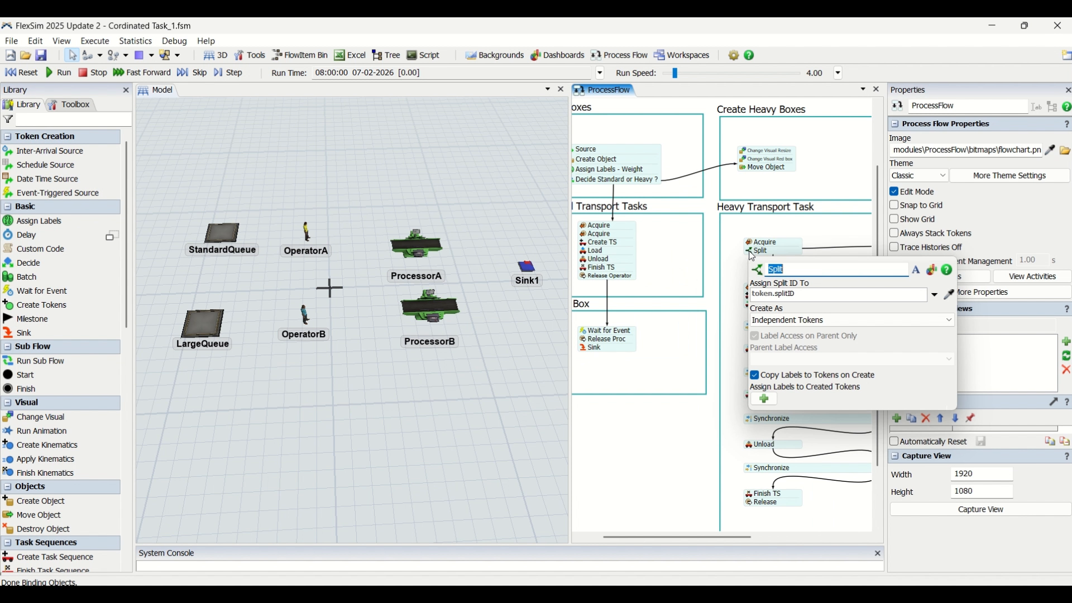
click(754, 289)
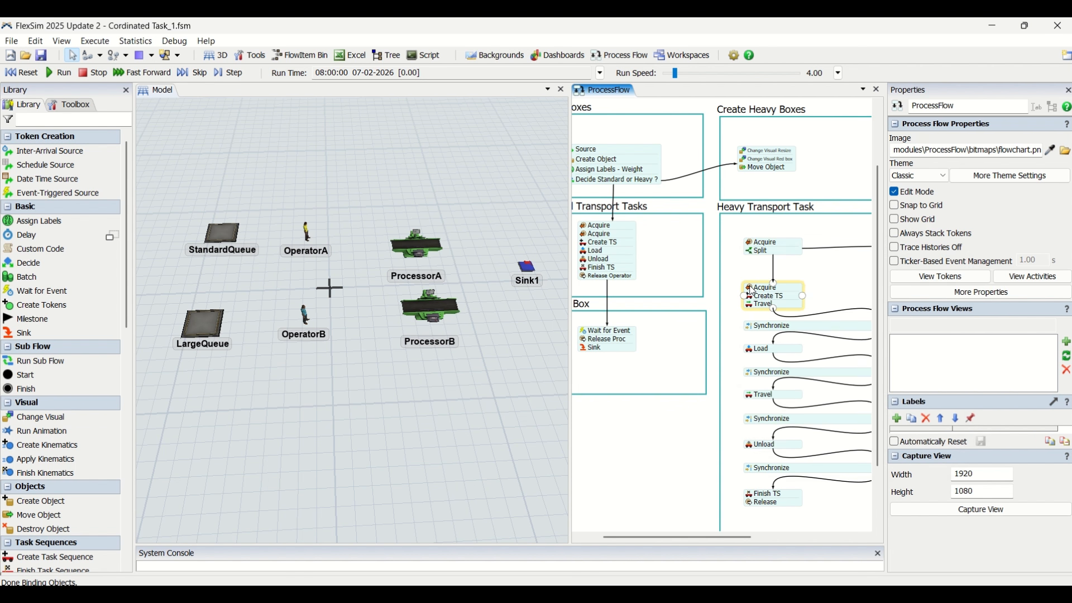
Link the Acquire below Split in Heavy Transport Task to the Operators resource and set its Assign To Label to token.MainOperator
click(752, 289)
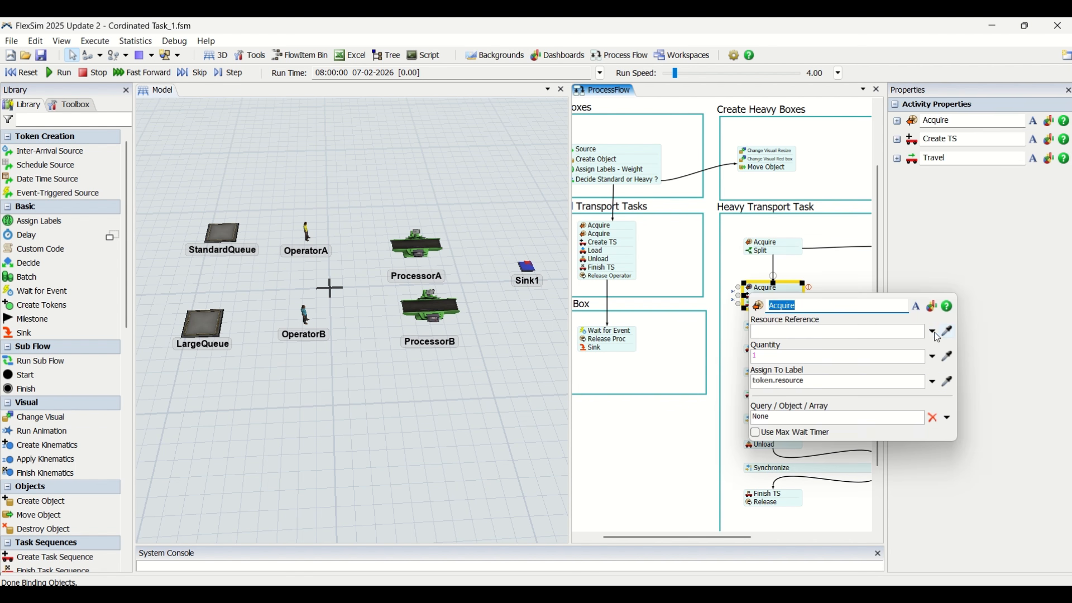
scroll(700, 357, down, 2)
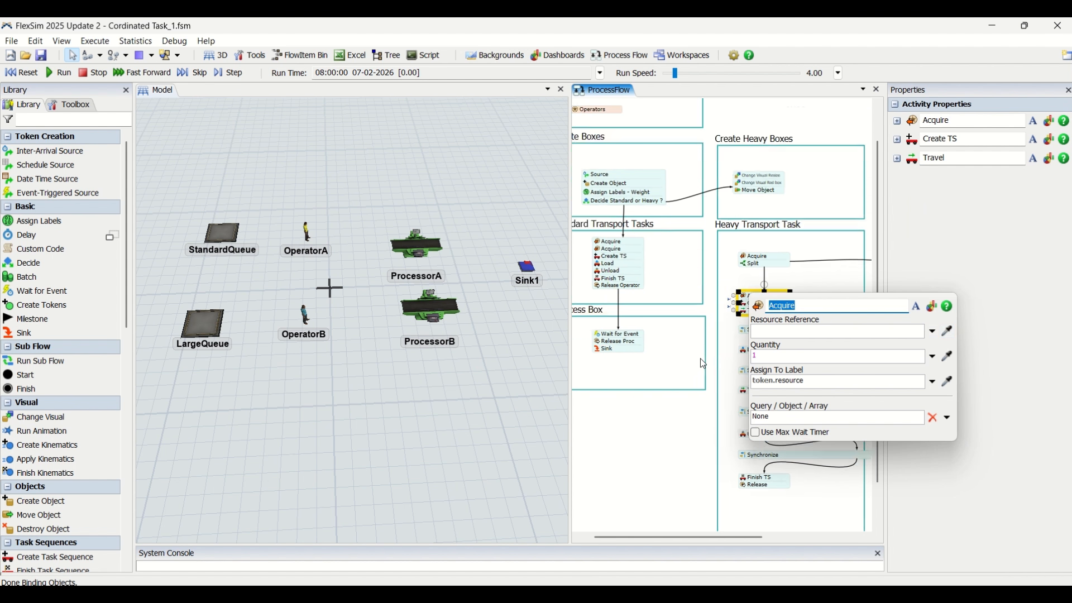
click(951, 334)
click(612, 139)
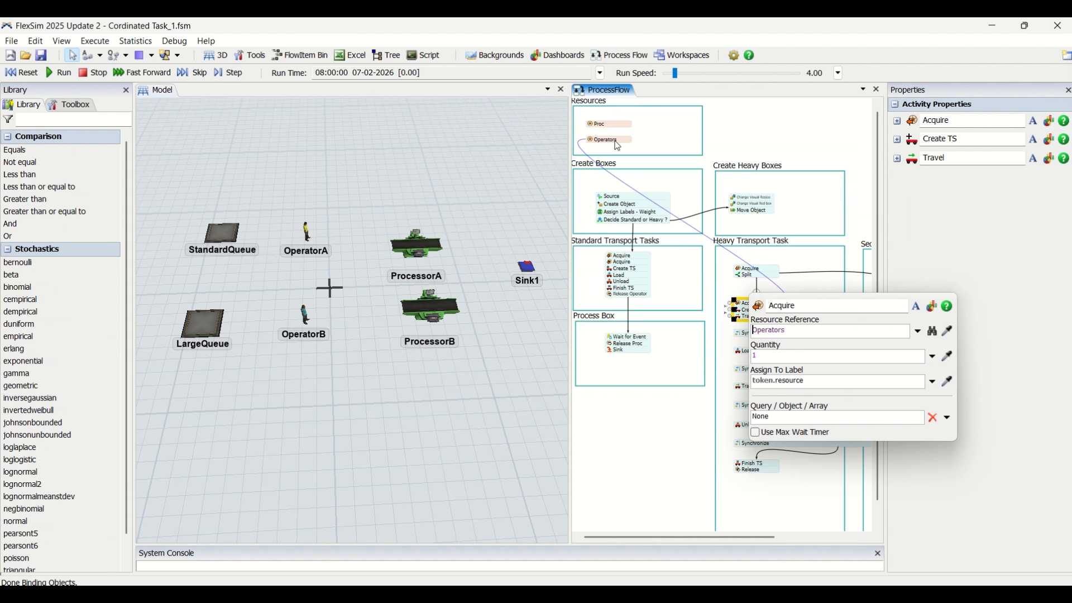
double_click(797, 383)
text(MainOperator)
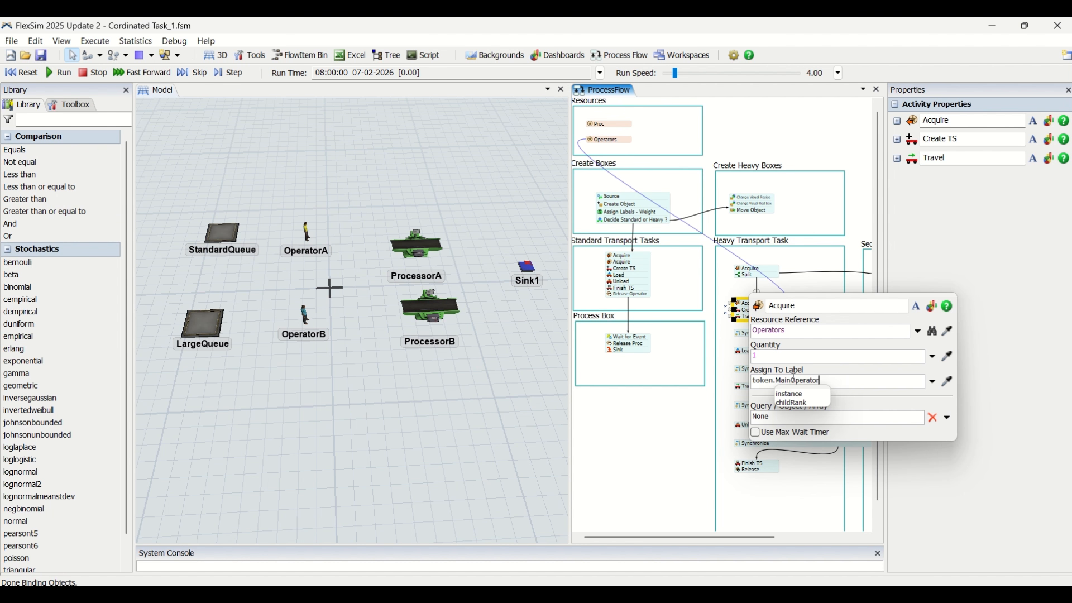
click(814, 268)
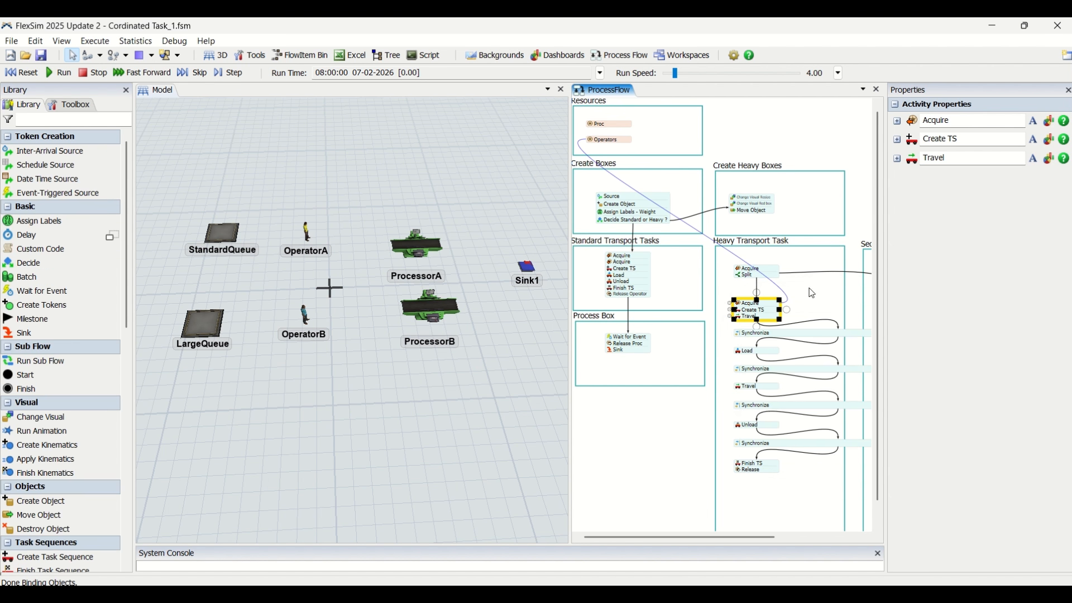
Set the Task Executer / Dispatcher of Create TS in Heavy Transport Task to the token's main operator label
click(767, 322)
double_click(739, 312)
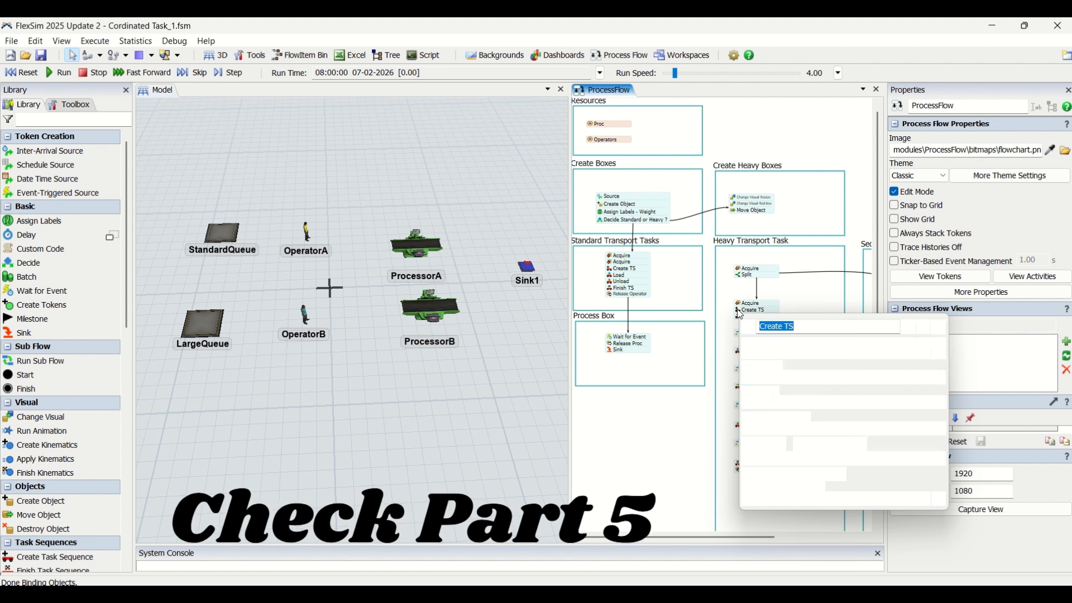
double_click(788, 350)
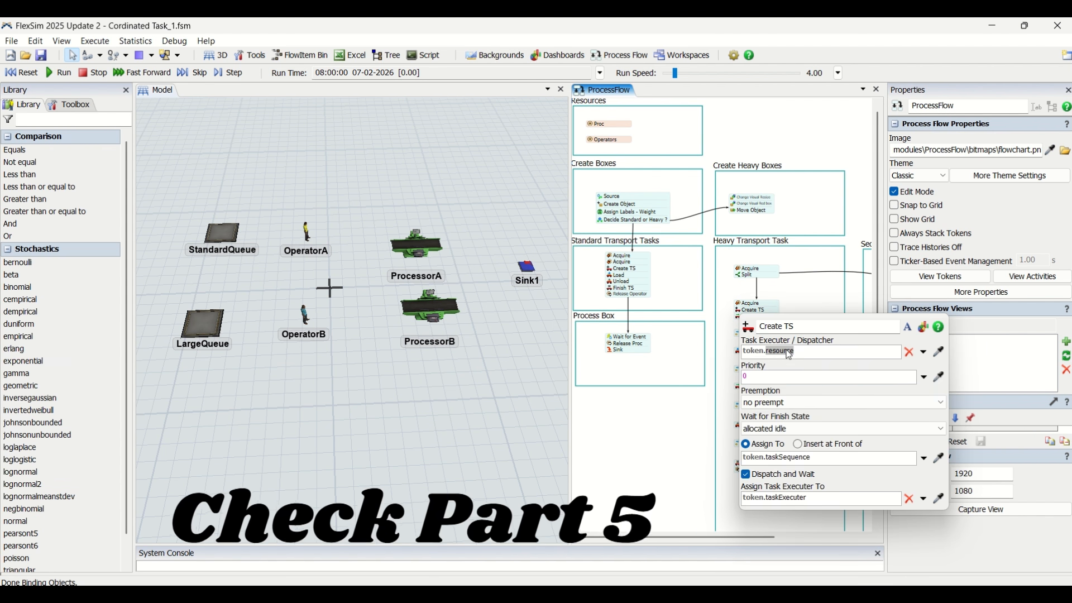
text(Main)
key(Return)
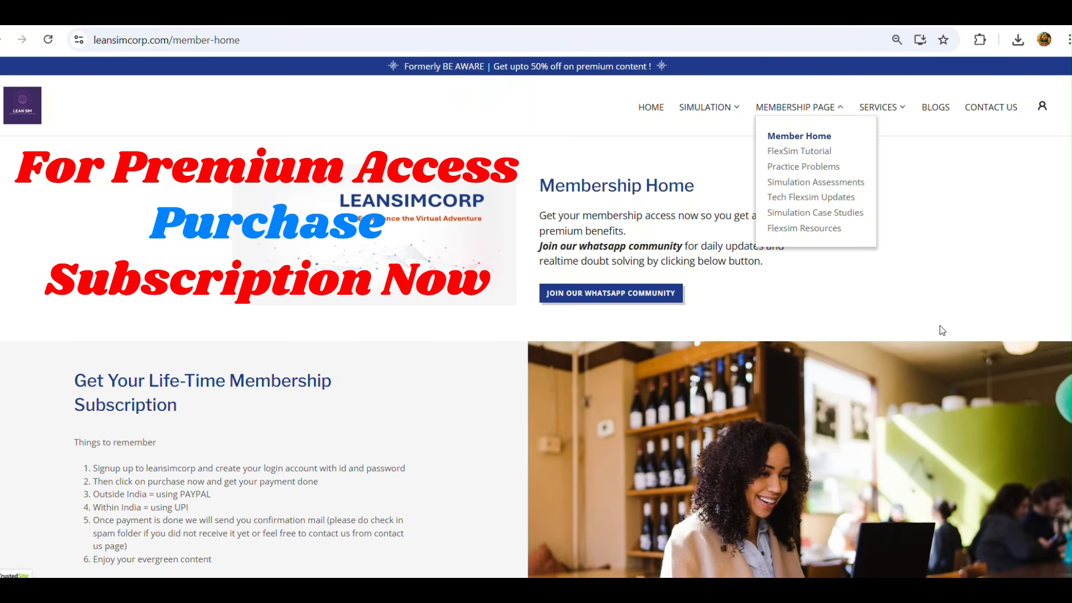
scroll(940, 326, down, 1)
scroll(940, 326, down, 3)
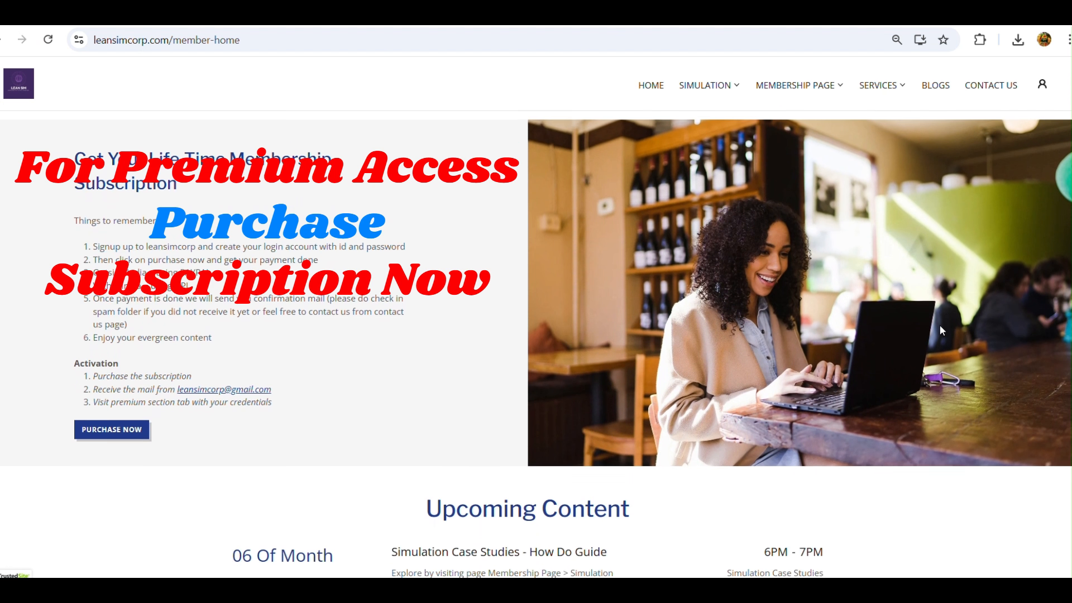